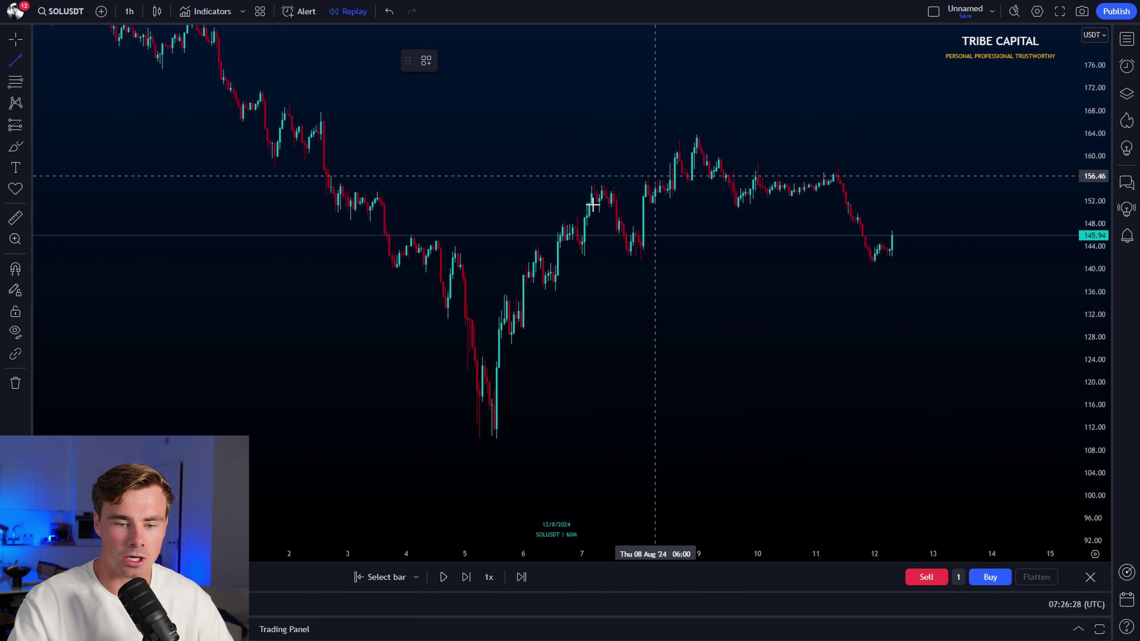
Zoom the SOLUSDT 1-hour chart in on early-to-mid August.
{"action": "scroll", "coordinate": [620, 240], "scroll_direction": "up", "scroll_amount": 2}
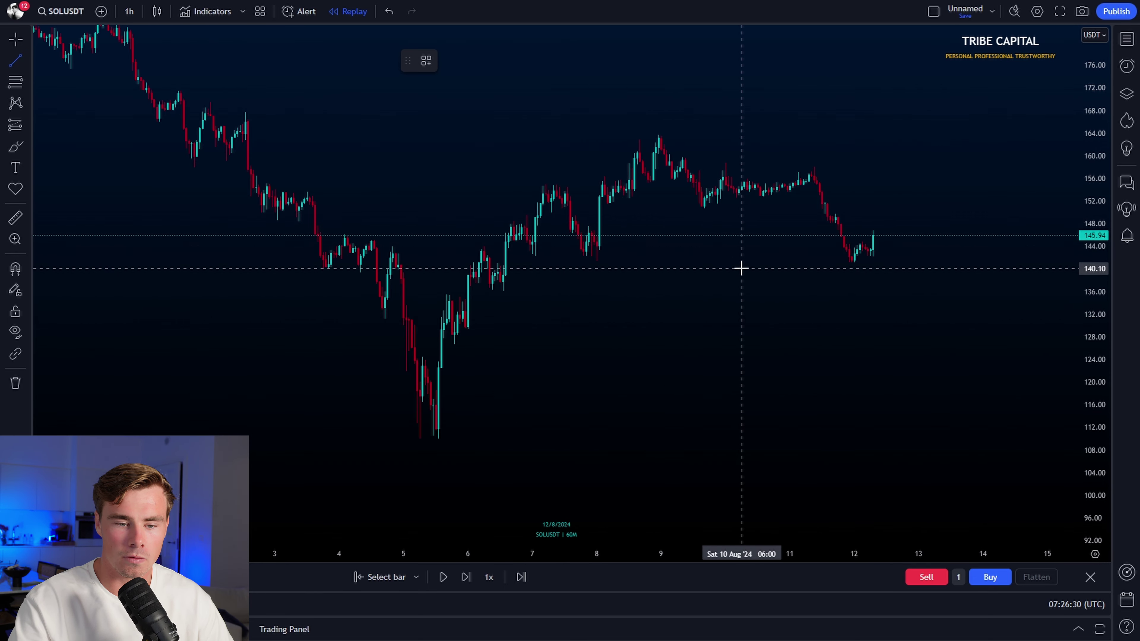
{"action": "scroll", "coordinate": [741, 287], "scroll_direction": "up", "scroll_amount": 2}
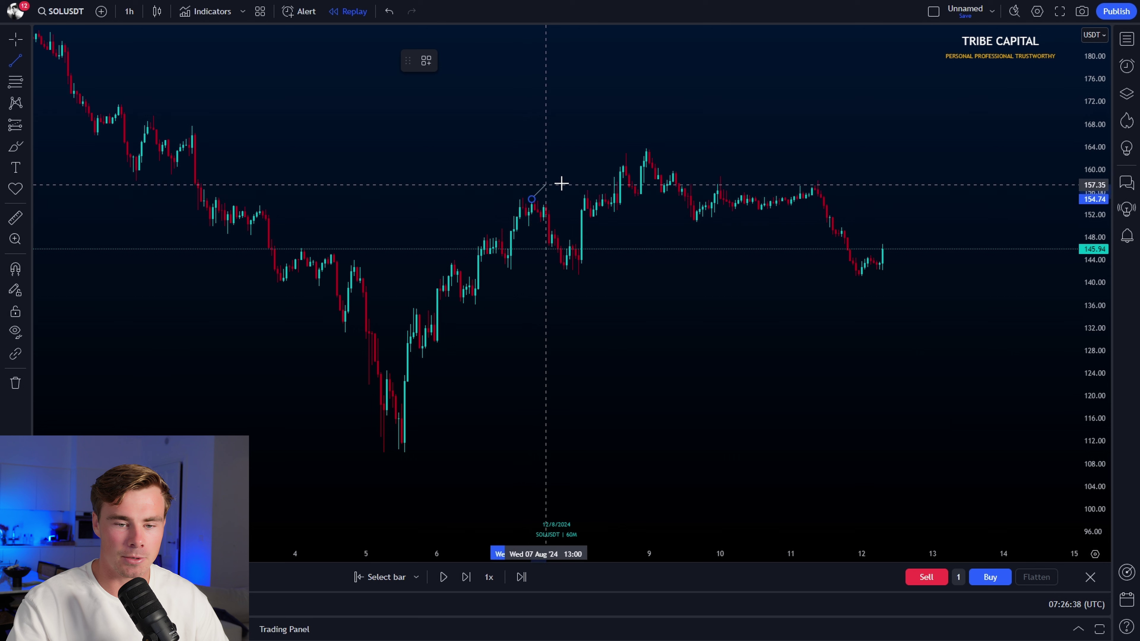
Finish the range line at the Aug 7 high, then sketch and delete a test brush stroke.
{"action": "left_click", "coordinate": [584, 186], "text": "shift"}
{"action": "left_click", "coordinate": [583, 184]}
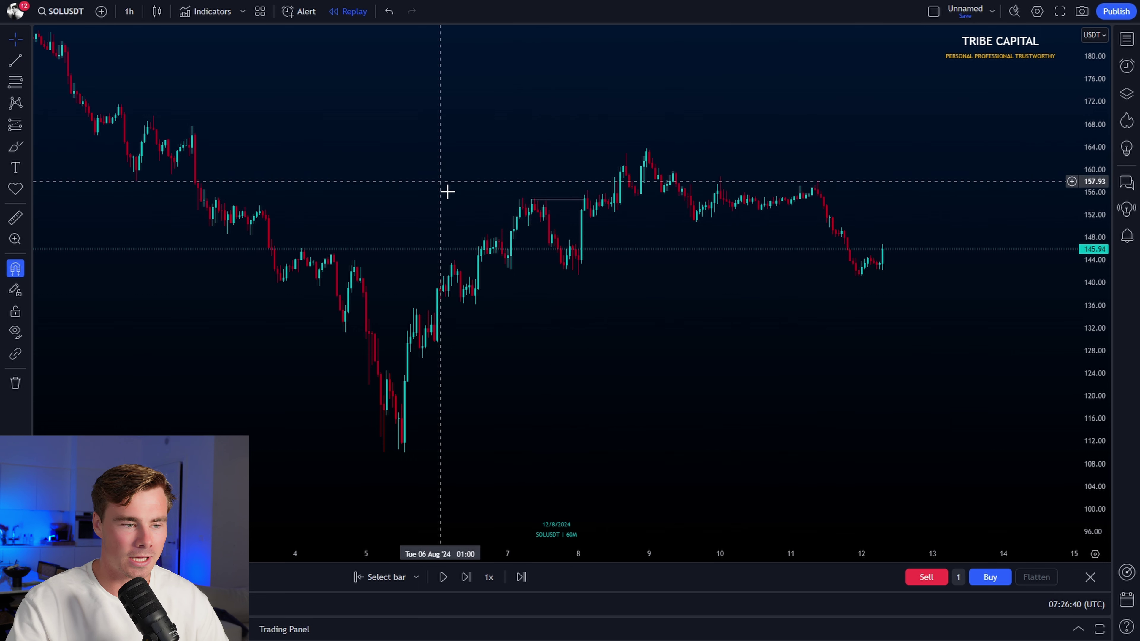
{"action": "left_click", "coordinate": [17, 152]}
{"action": "left_click", "coordinate": [15, 268]}
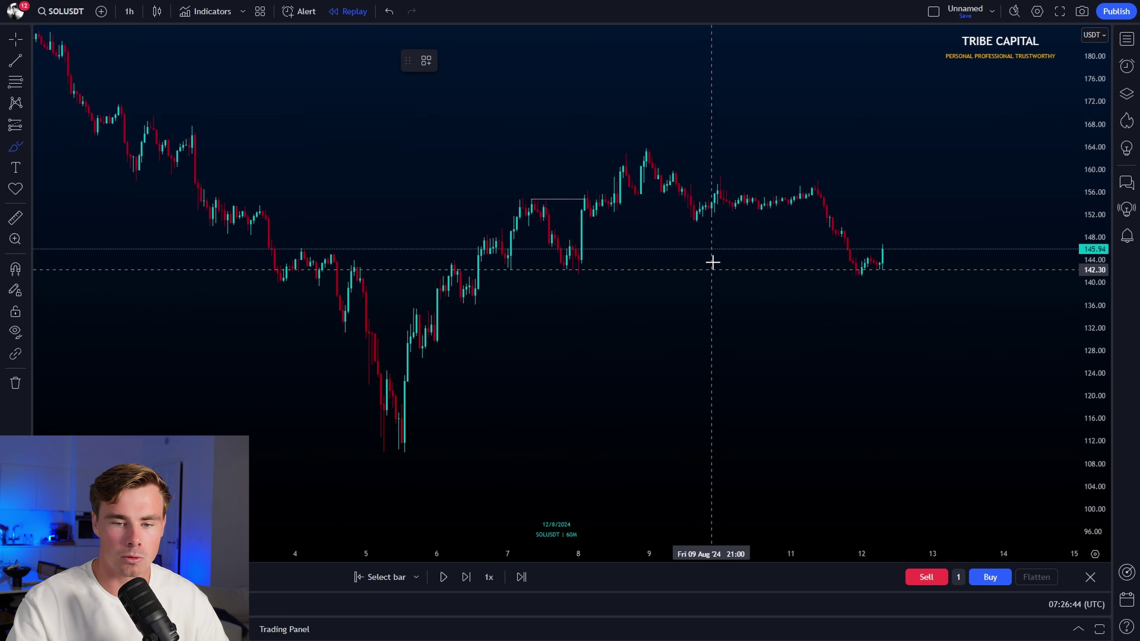
{"action": "mouse_move", "coordinate": [568, 213]}
{"action": "left_mouse_down"}
{"action": "mouse_move", "coordinate": [830, 224]}
{"action": "mouse_move", "coordinate": [758, 136]}
{"action": "mouse_move", "coordinate": [520, 130]}
{"action": "left_mouse_up"}
{"action": "left_click", "coordinate": [555, 60]}
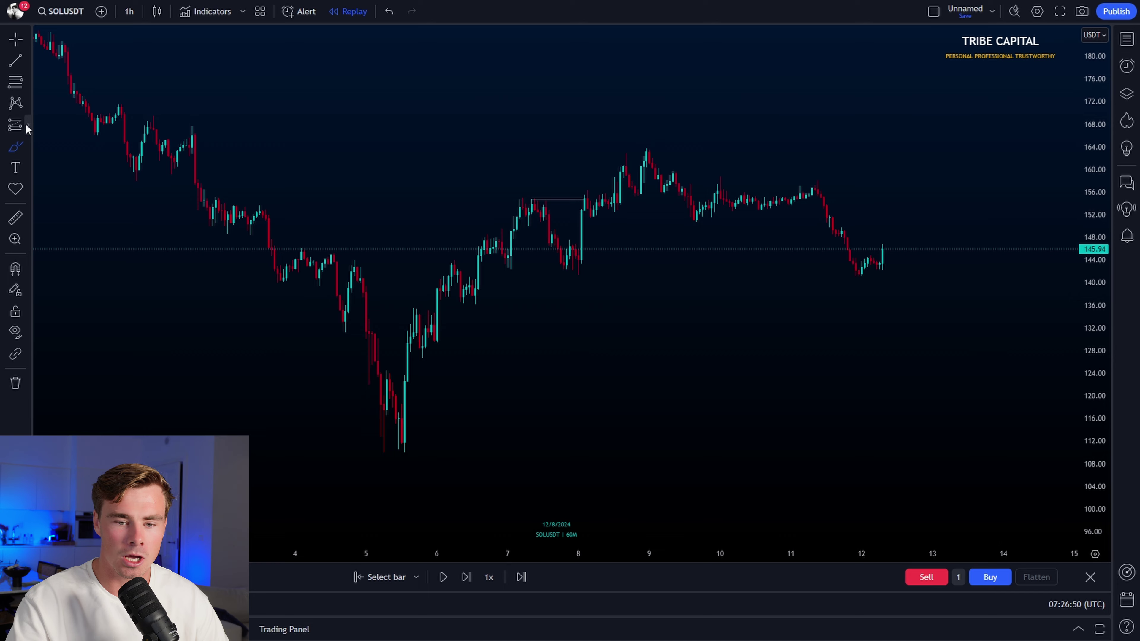
Place a trial long position at about 156.25, then delete it.
{"action": "left_click", "coordinate": [27, 126]}
{"action": "left_click", "coordinate": [74, 145]}
{"action": "left_click", "coordinate": [626, 191]}
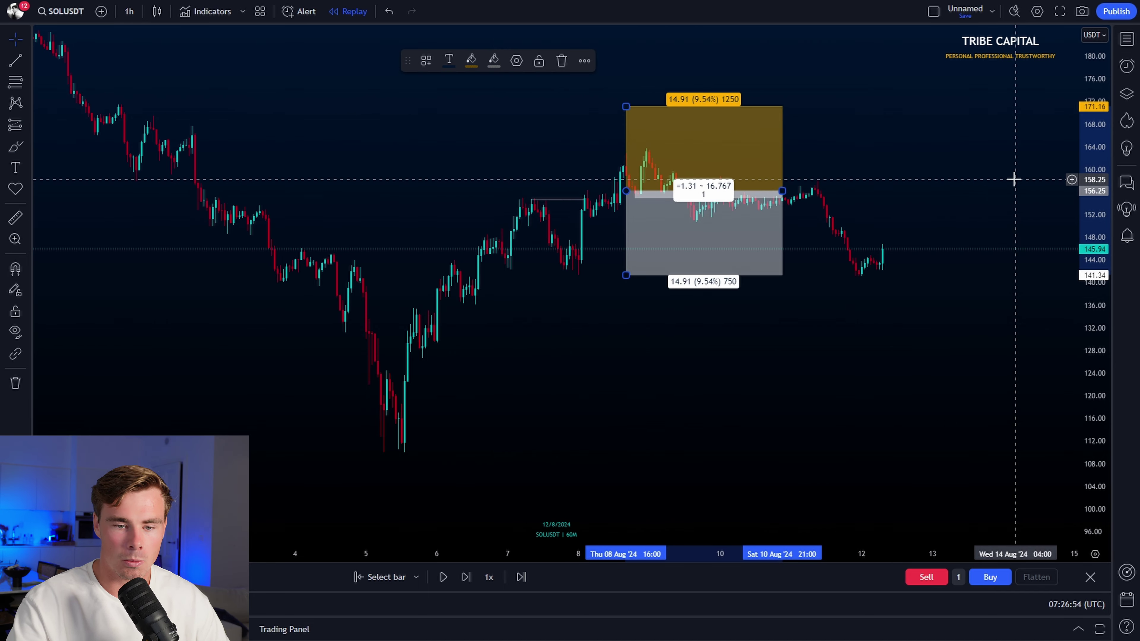
{"action": "left_click", "coordinate": [560, 60]}
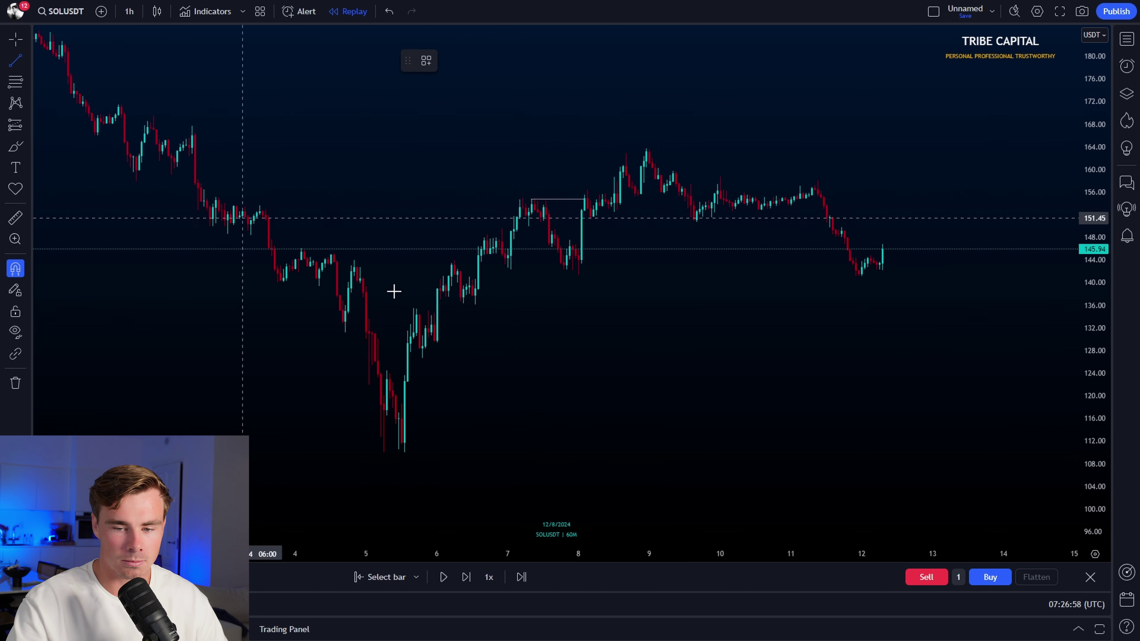
Draw the 141.40 line from the Aug 8 low to the Aug 11 low; discard a sketched path.
{"action": "left_click", "coordinate": [579, 274]}
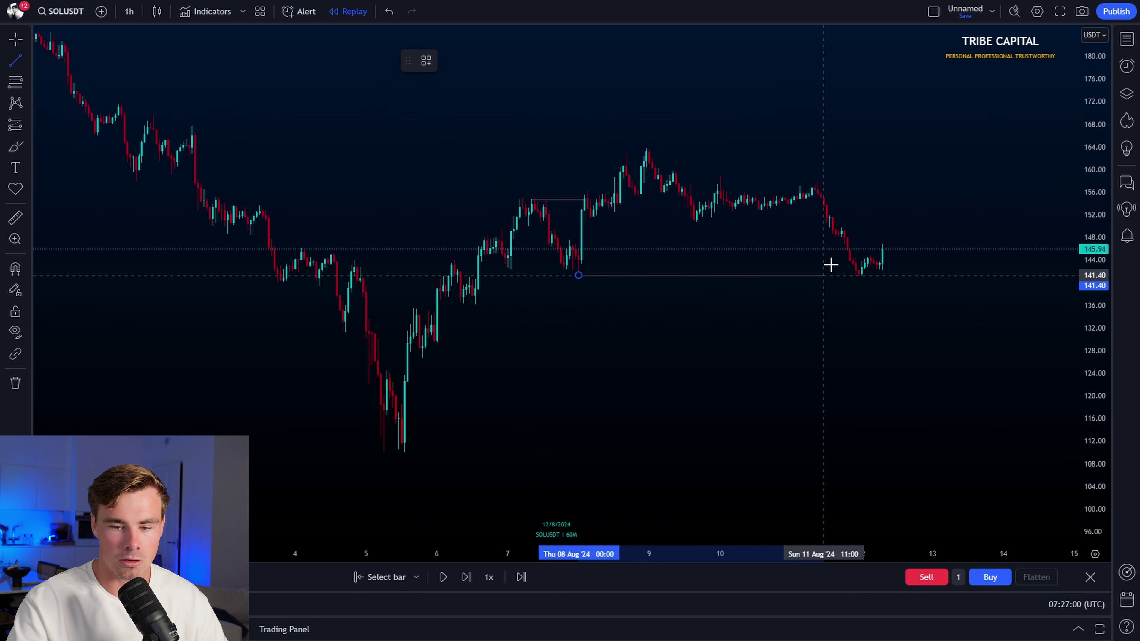
{"action": "left_click", "coordinate": [854, 265]}
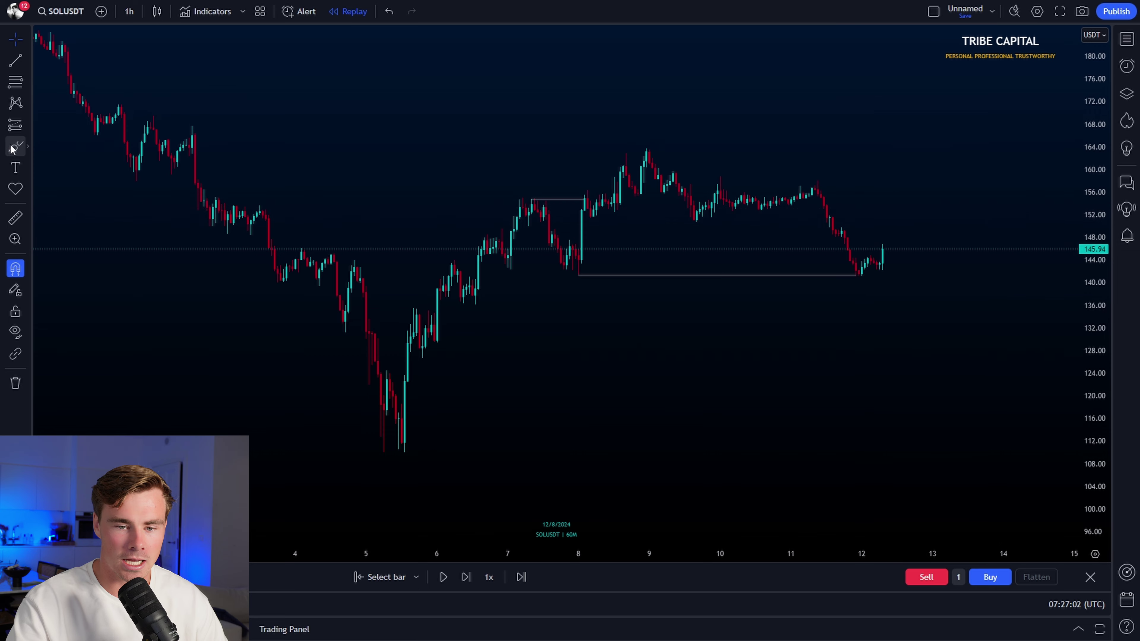
{"action": "mouse_move", "coordinate": [646, 150]}
{"action": "left_mouse_down"}
{"action": "mouse_move", "coordinate": [797, 186]}
{"action": "mouse_move", "coordinate": [872, 265]}
{"action": "left_mouse_up"}
{"action": "left_click", "coordinate": [561, 61]}
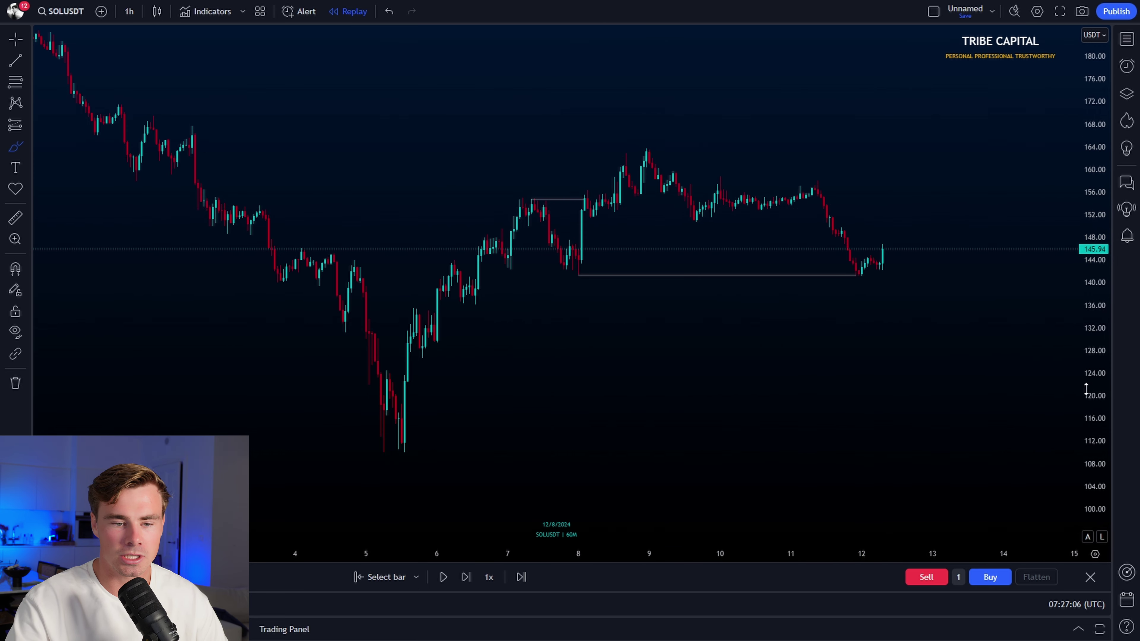
{"action": "scroll", "coordinate": [875, 306], "scroll_direction": "up", "scroll_amount": 3}
{"action": "left_click_drag", "start_coordinate": [444, 267], "coordinate": [546, 109]}
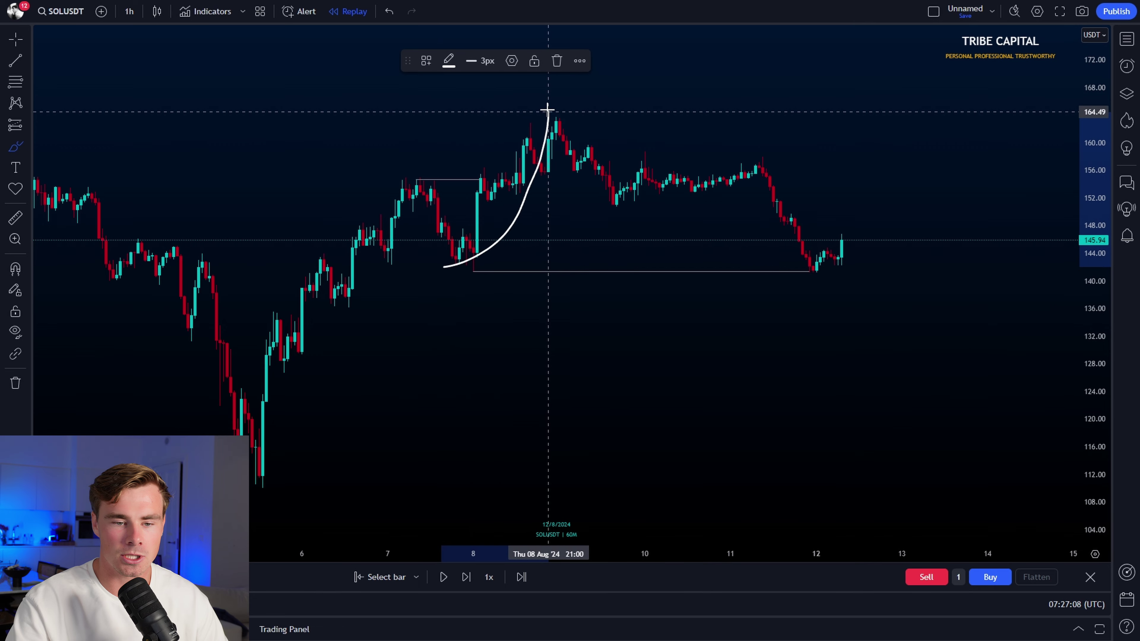
{"action": "left_click", "coordinate": [556, 61]}
{"action": "mouse_move", "coordinate": [486, 149]}
{"action": "left_mouse_down"}
{"action": "mouse_move", "coordinate": [583, 208]}
{"action": "mouse_move", "coordinate": [712, 165]}
{"action": "mouse_move", "coordinate": [768, 182]}
{"action": "left_mouse_up"}
{"action": "left_click", "coordinate": [557, 60]}
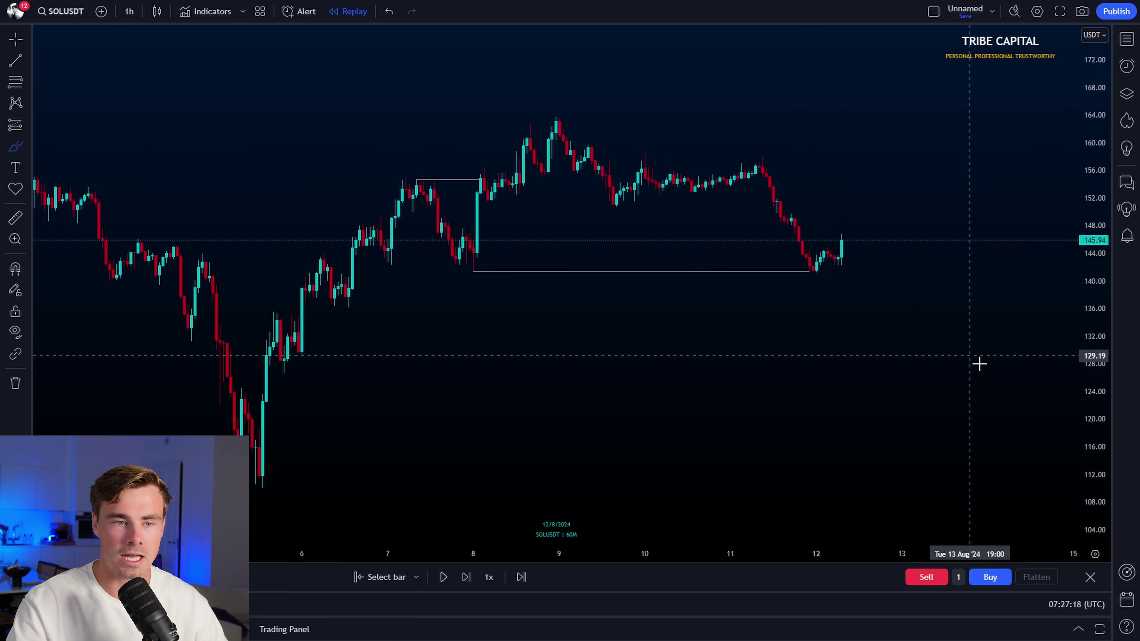
{"action": "scroll", "coordinate": [954, 364], "scroll_direction": "left", "scroll_amount": 3}
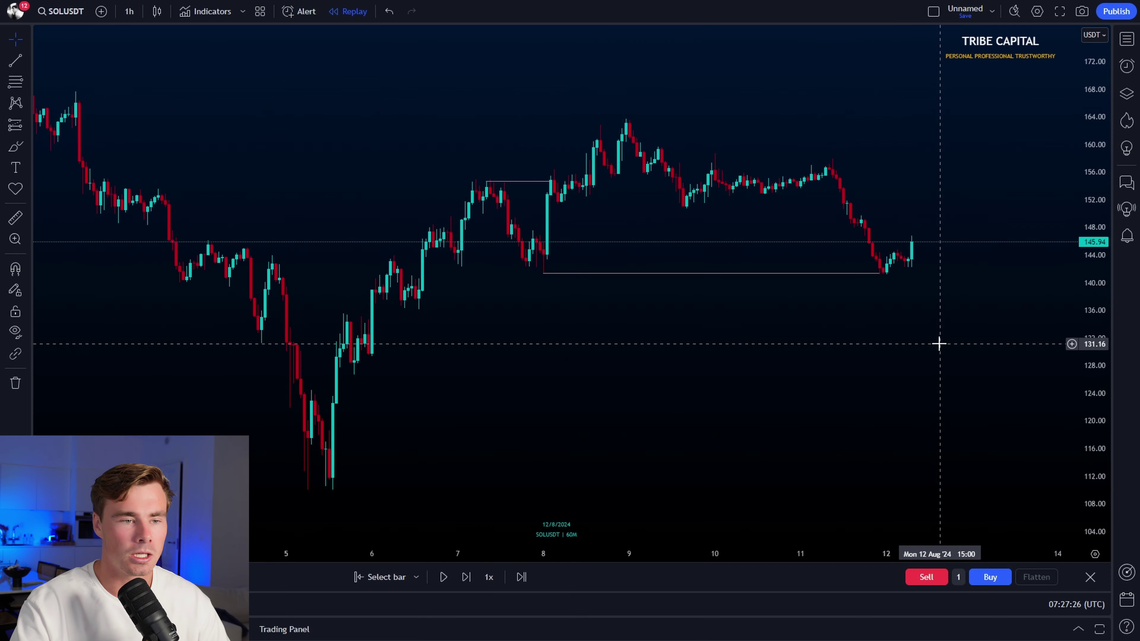
Switch to 15-minute candles and zoom in on the Aug 11–12 bars.
{"action": "left_click", "coordinate": [129, 12]}
{"action": "left_click", "coordinate": [183, 312]}
{"action": "scroll", "coordinate": [873, 379], "scroll_direction": "down", "scroll_amount": 3}
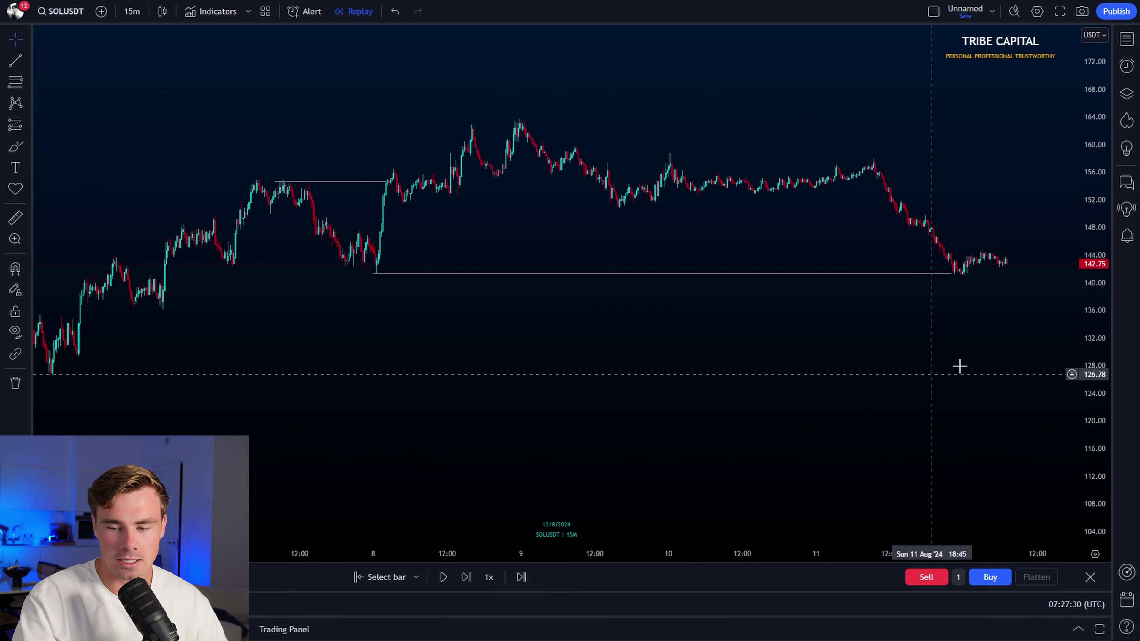
{"action": "scroll", "coordinate": [580, 140], "scroll_direction": "up", "scroll_amount": 5}
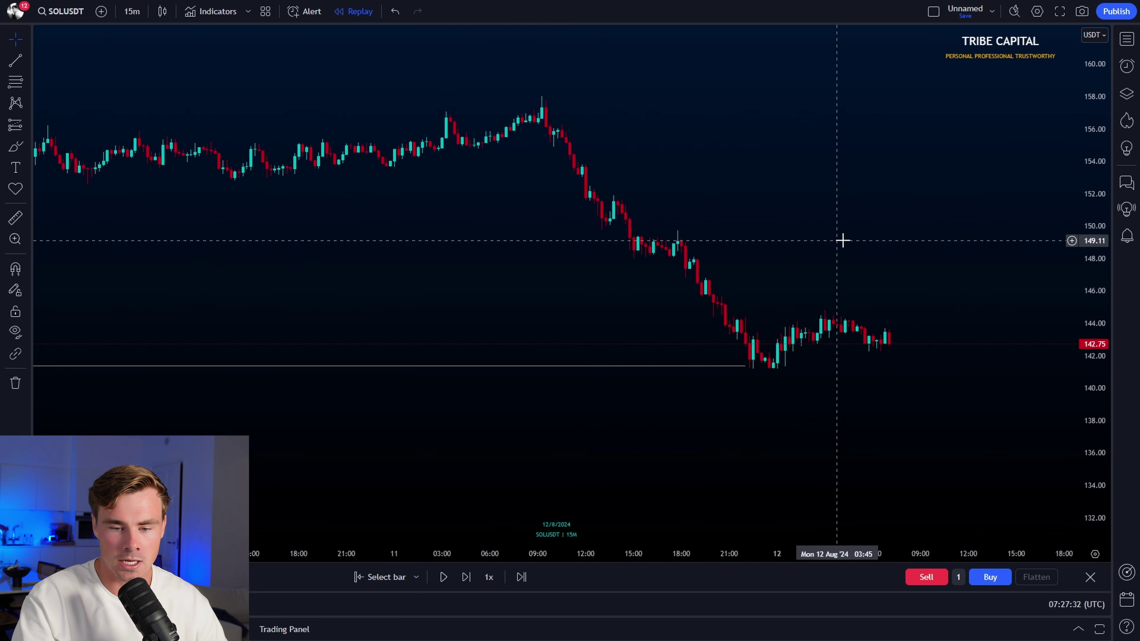
{"action": "left_click_drag", "start_coordinate": [843, 241], "coordinate": [805, 227]}
{"action": "left_click_drag", "start_coordinate": [1094, 352], "coordinate": [1094, 222]}
{"action": "scroll", "coordinate": [923, 246], "scroll_direction": "up", "scroll_amount": 2}
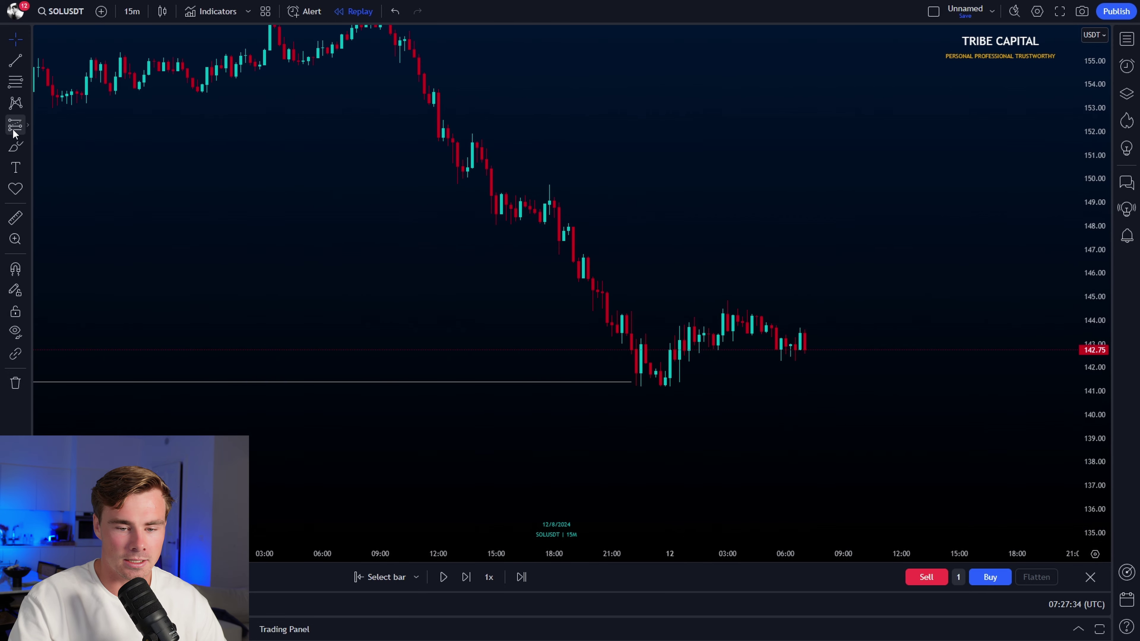
Remove the stray brush strokes, including the two listed in the drawings list.
{"action": "left_click", "coordinate": [12, 151]}
{"action": "mouse_move", "coordinate": [642, 310]}
{"action": "left_mouse_down"}
{"action": "mouse_move", "coordinate": [591, 329]}
{"action": "mouse_move", "coordinate": [651, 401]}
{"action": "left_mouse_up"}
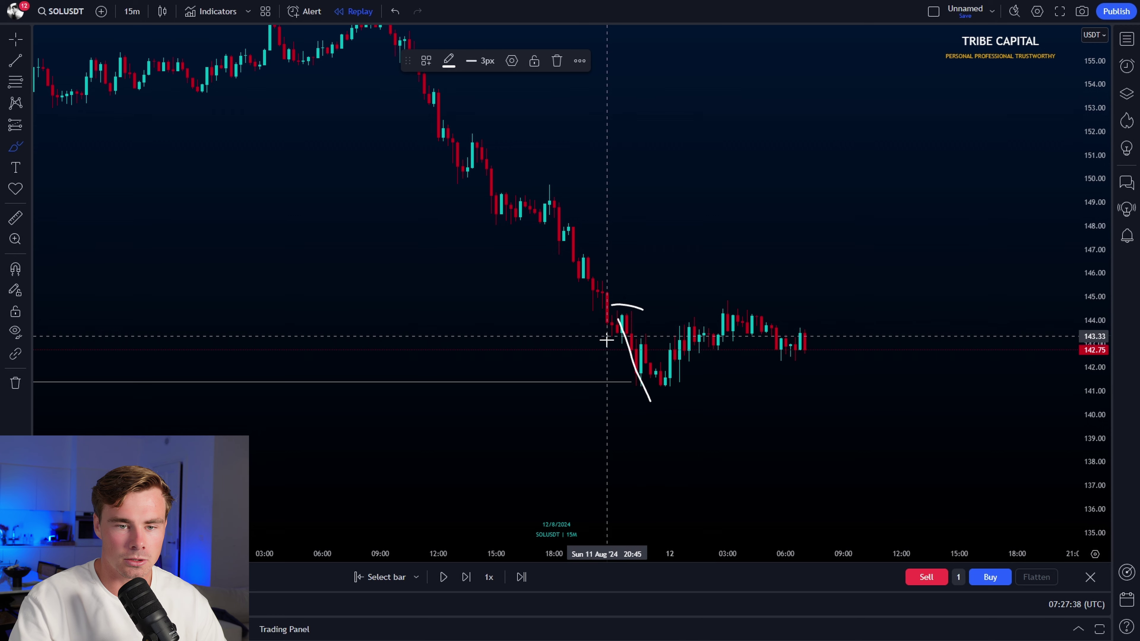
{"action": "left_click", "coordinate": [558, 64]}
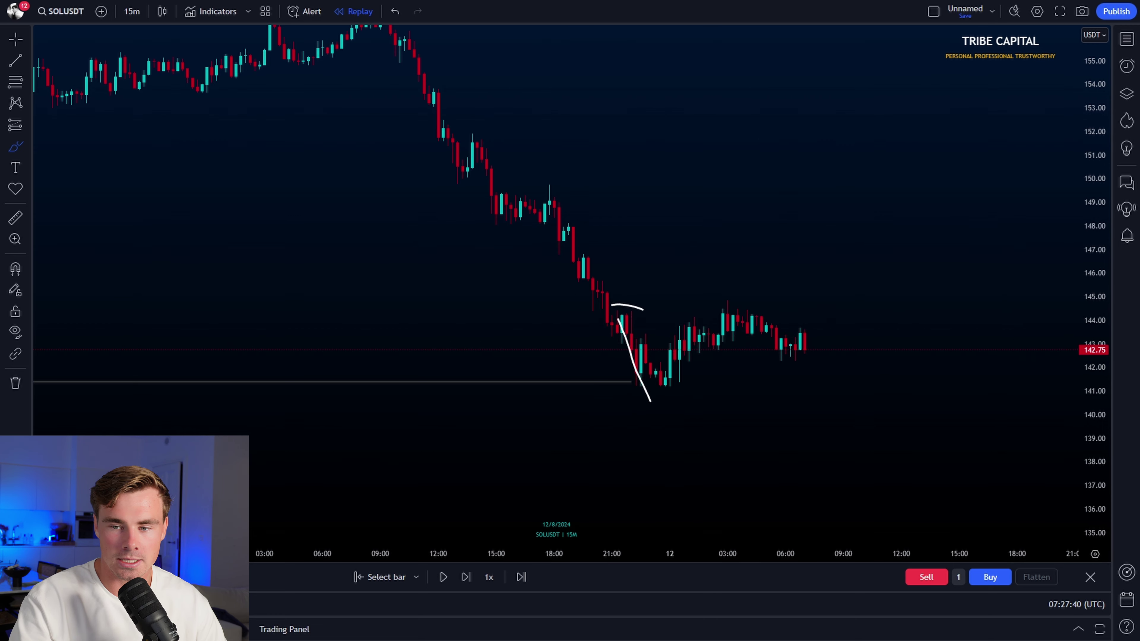
{"action": "left_click", "coordinate": [1127, 94]}
{"action": "left_click", "coordinate": [1101, 93]}
{"action": "left_click", "coordinate": [1101, 93]}
{"action": "left_click", "coordinate": [1124, 97]}
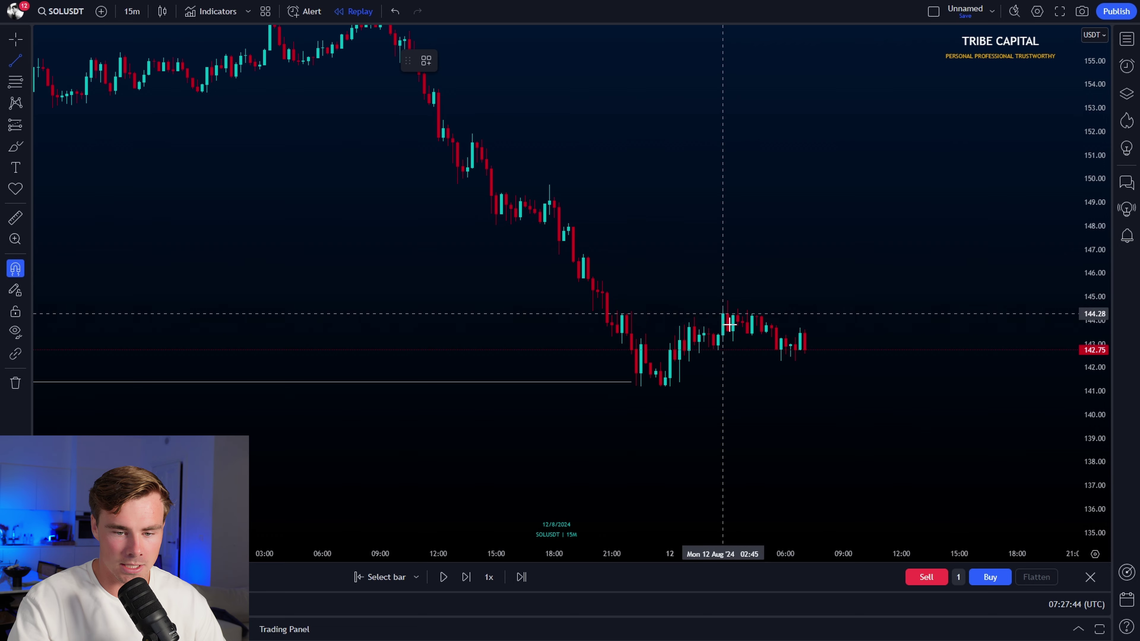
Draw a white line at 144.26 from Aug 11 21:30 to Aug 12 02:45.
{"action": "left_click", "coordinate": [621, 311]}
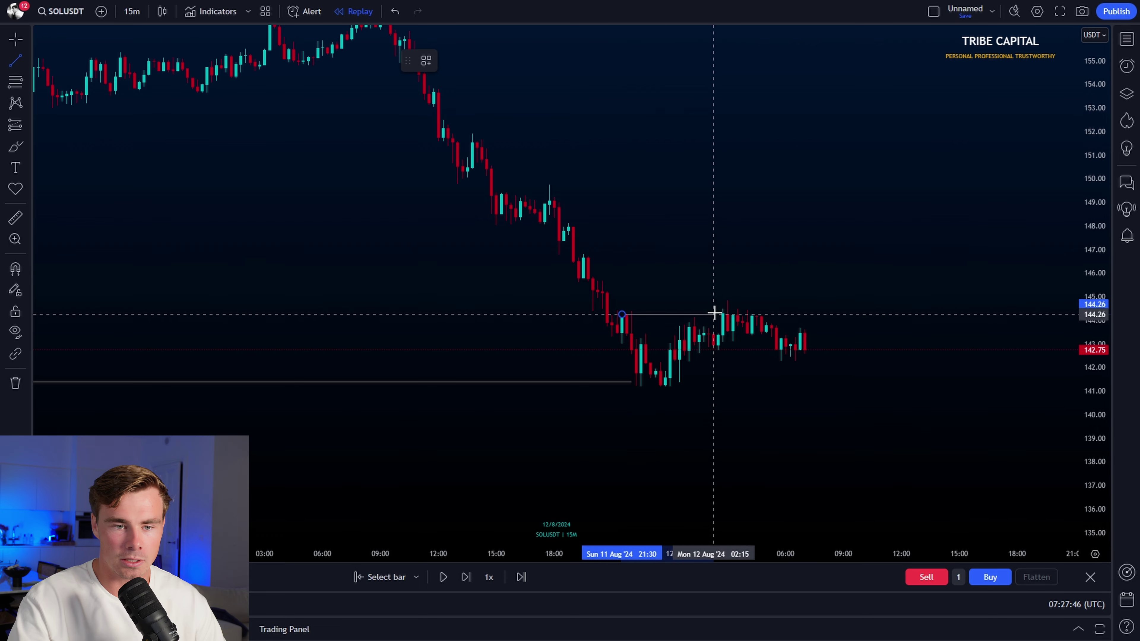
{"action": "left_click", "coordinate": [722, 314]}
{"action": "left_click", "coordinate": [453, 62]}
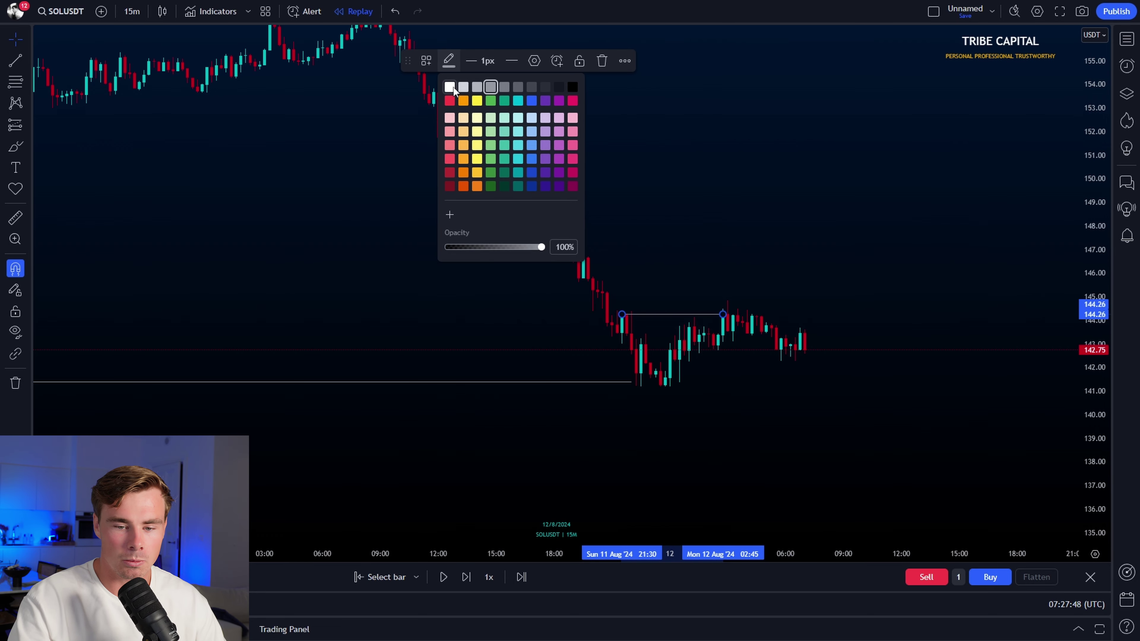
{"action": "left_click", "coordinate": [452, 88]}
{"action": "left_click", "coordinate": [857, 166]}
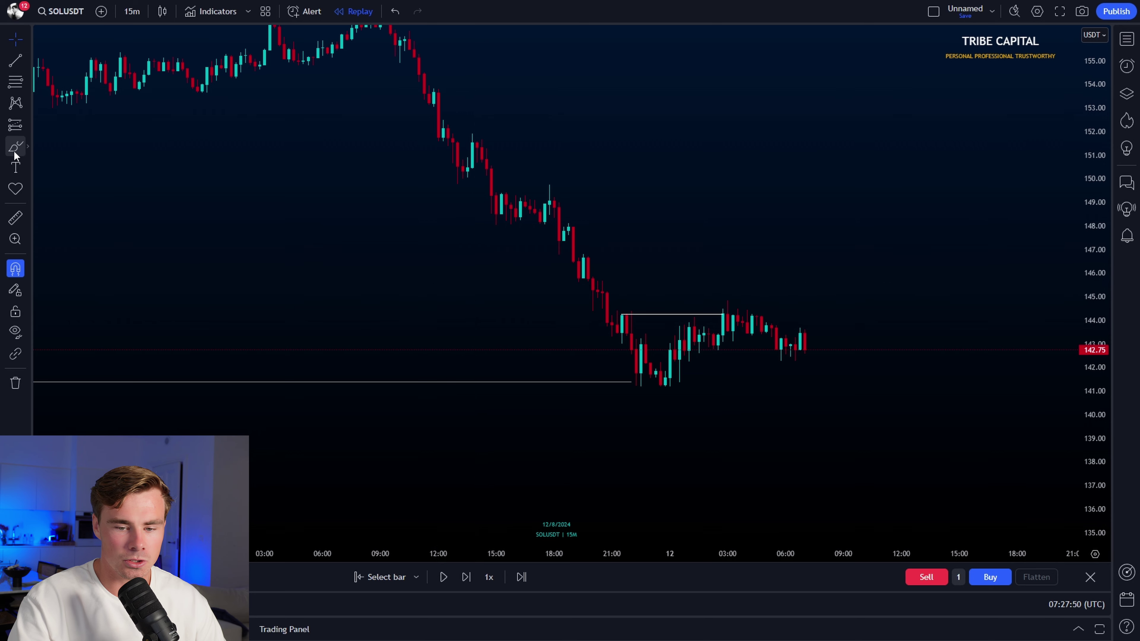
{"action": "left_click_drag", "start_coordinate": [733, 295], "coordinate": [719, 295]}
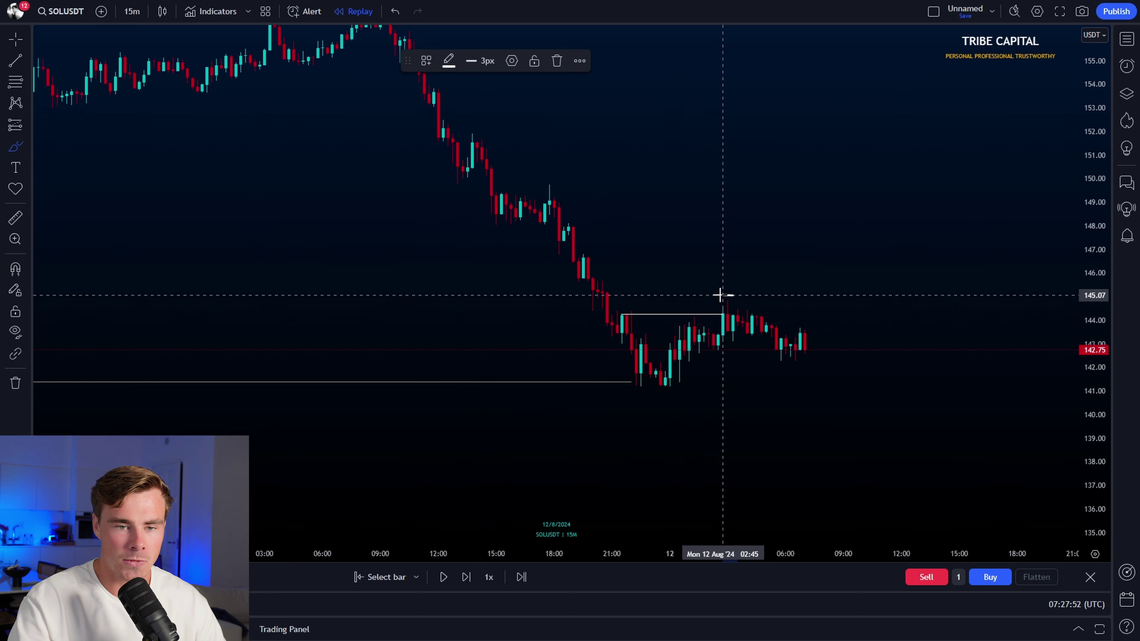
{"action": "key", "text": "Delete"}
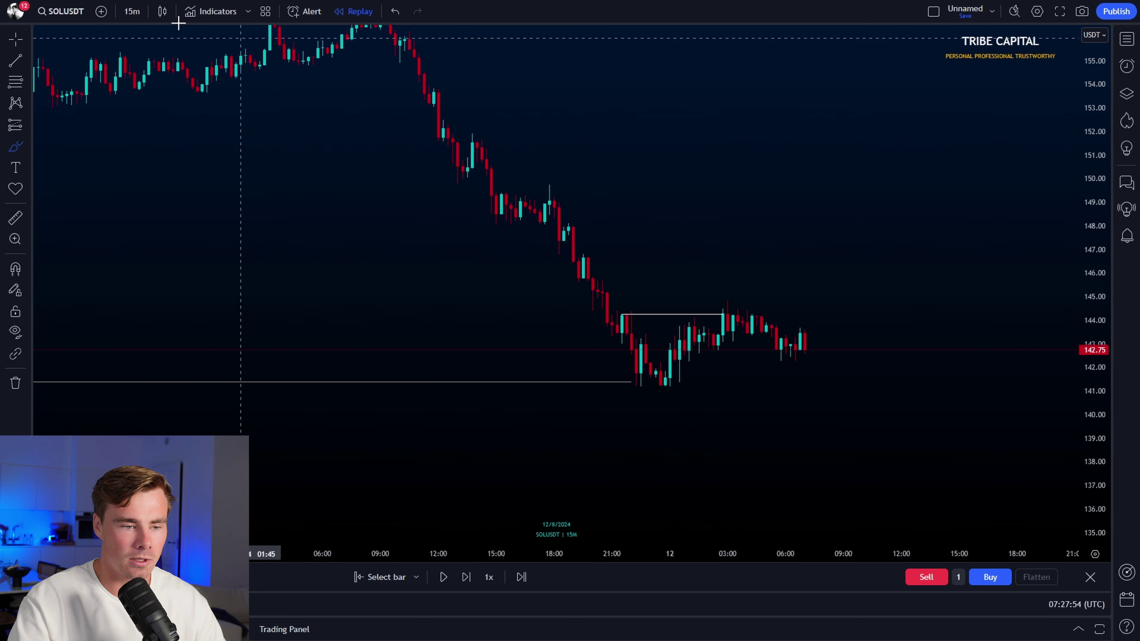
Switch to 5-minute candles and extend the 144.26 line slightly right.
{"action": "left_click", "coordinate": [126, 12]}
{"action": "left_click", "coordinate": [154, 246]}
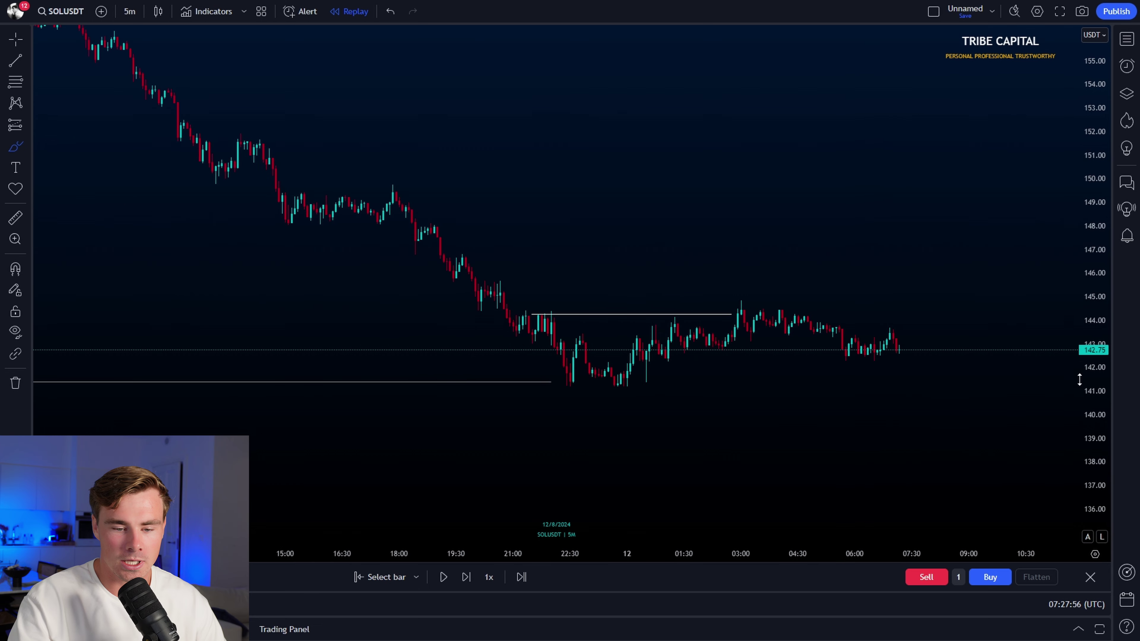
{"action": "scroll", "coordinate": [894, 186], "scroll_direction": "up", "scroll_amount": 5}
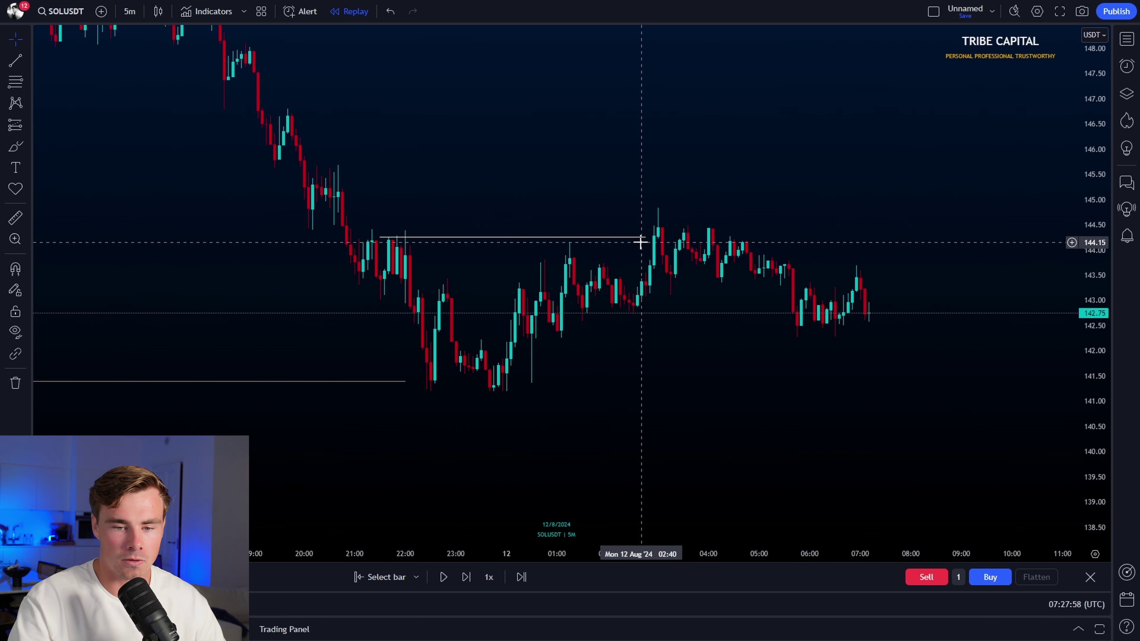
{"action": "left_click_drag", "start_coordinate": [645, 237], "coordinate": [655, 238]}
{"action": "left_click", "coordinate": [710, 207]}
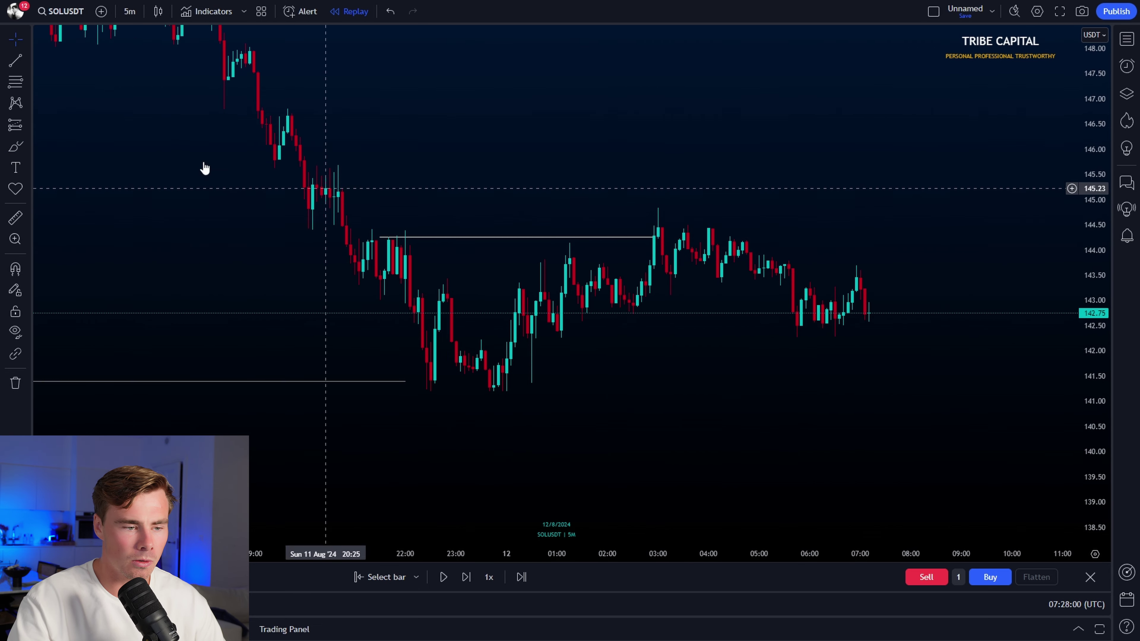
With price snapping on, draw a grey line at 142.59 from Aug 12 01:30 to 05:45.
{"action": "left_click", "coordinate": [16, 269]}
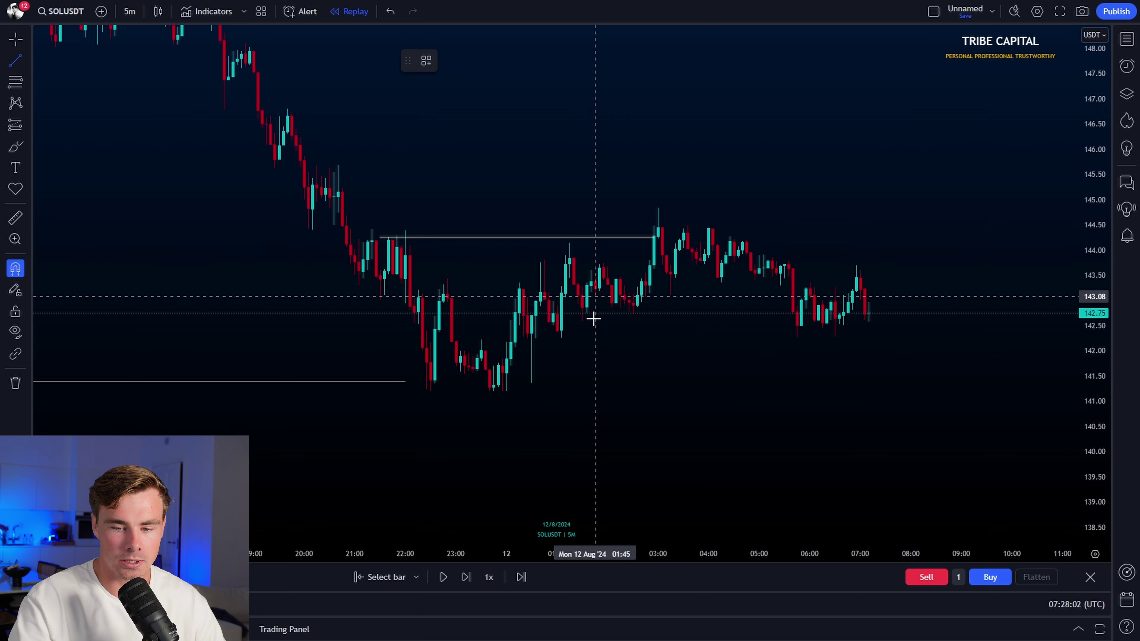
{"action": "left_click_drag", "start_coordinate": [582, 319], "coordinate": [797, 315]}
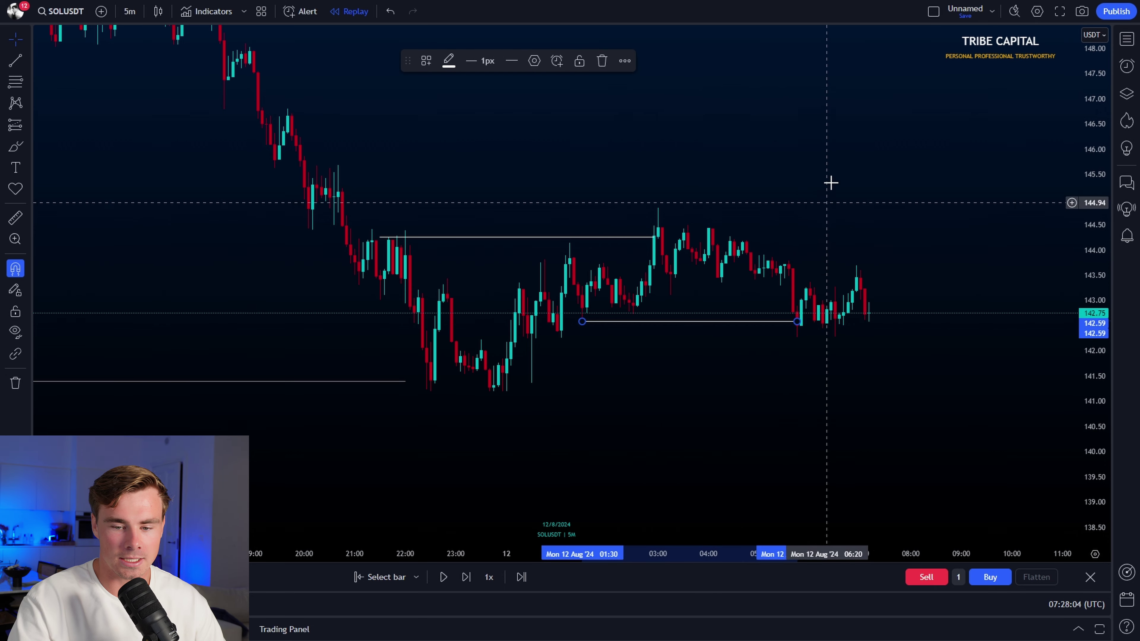
{"action": "left_click", "coordinate": [837, 339]}
{"action": "left_click", "coordinate": [792, 323]}
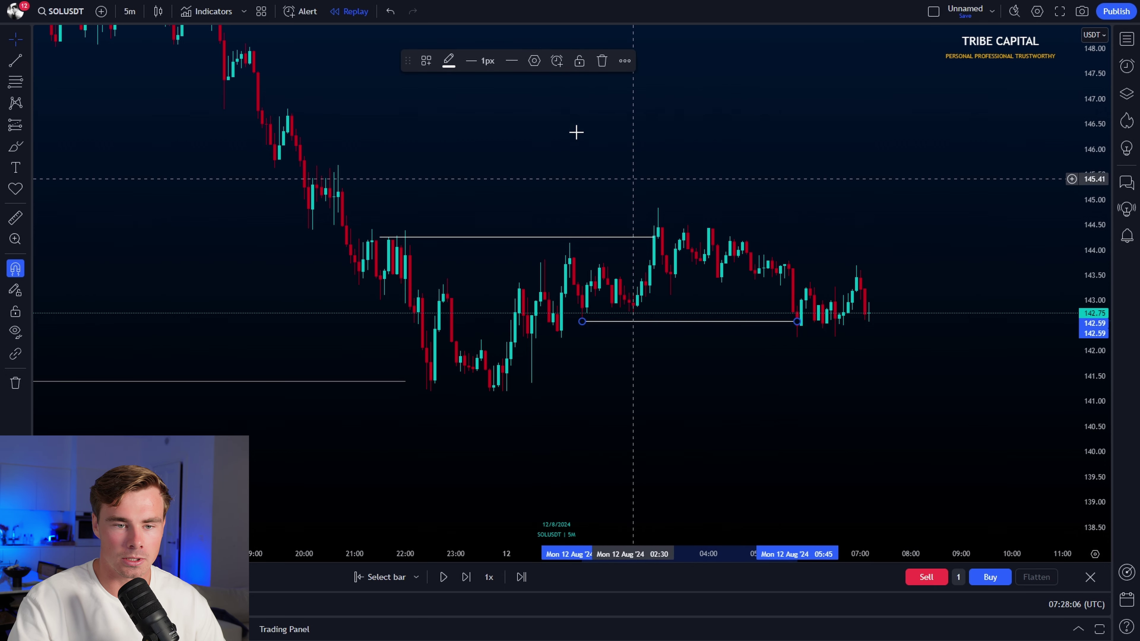
{"action": "left_click", "coordinate": [449, 61]}
{"action": "left_click", "coordinate": [491, 87]}
{"action": "left_click", "coordinate": [952, 145]}
{"action": "scroll", "coordinate": [898, 160], "scroll_direction": "down", "scroll_amount": 2}
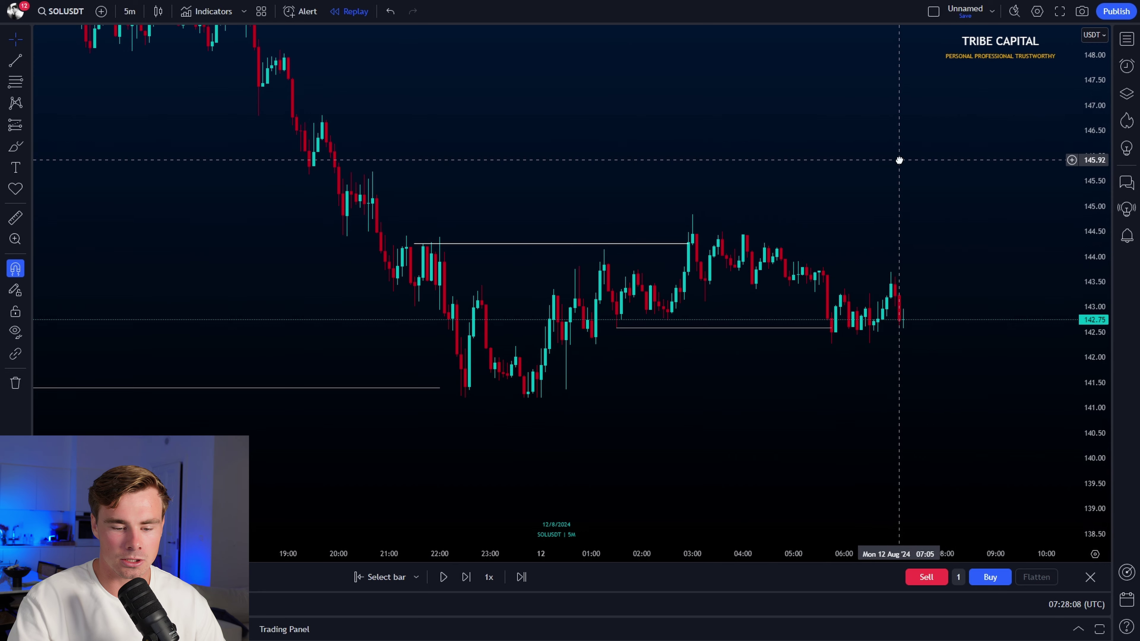
{"action": "scroll", "coordinate": [540, 482], "scroll_direction": "down", "scroll_amount": 1}
Replay at 10x speed and pause once price breaks out above the range.
{"action": "left_click", "coordinate": [493, 574]}
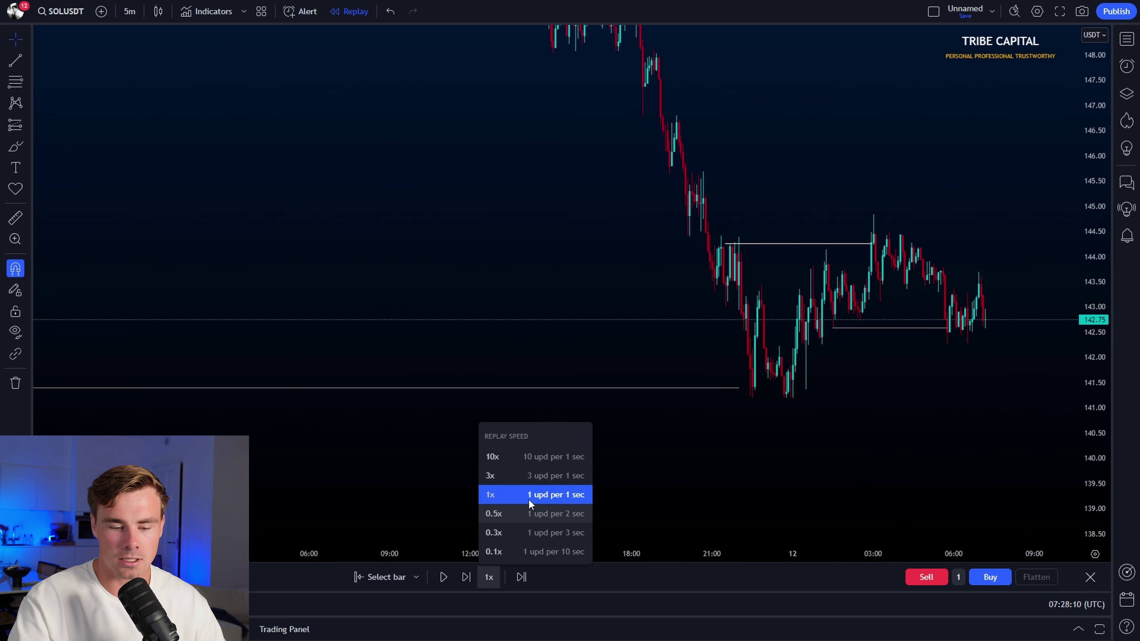
{"action": "left_click", "coordinate": [517, 457]}
{"action": "left_click_drag", "start_coordinate": [949, 424], "coordinate": [779, 427]}
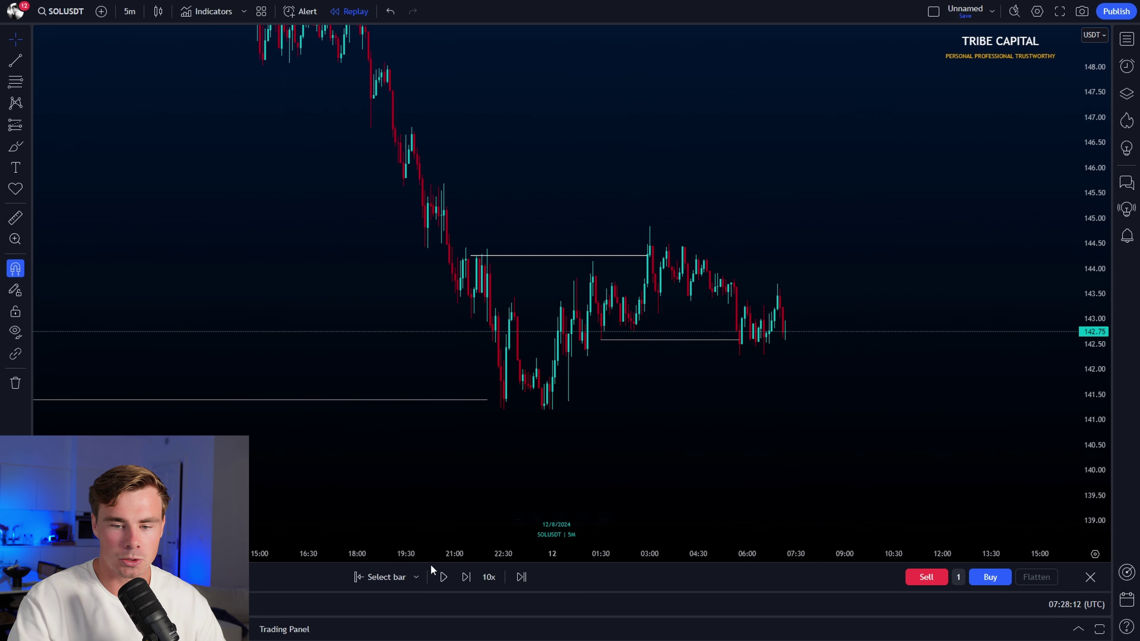
{"action": "left_click", "coordinate": [443, 577]}
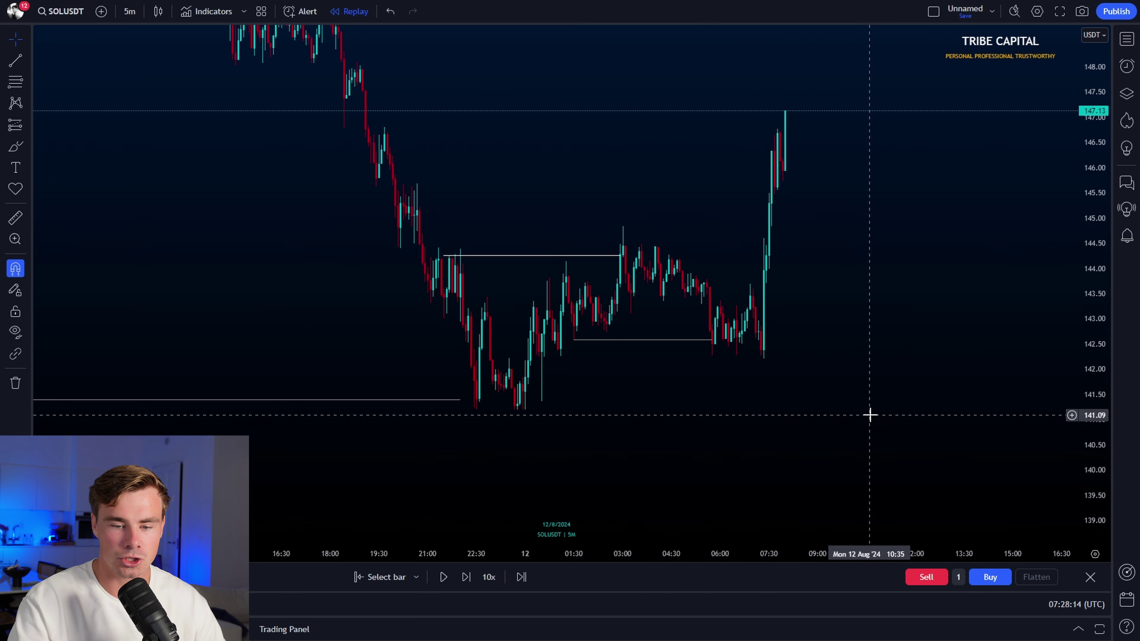
{"action": "left_click_drag", "start_coordinate": [907, 287], "coordinate": [931, 298]}
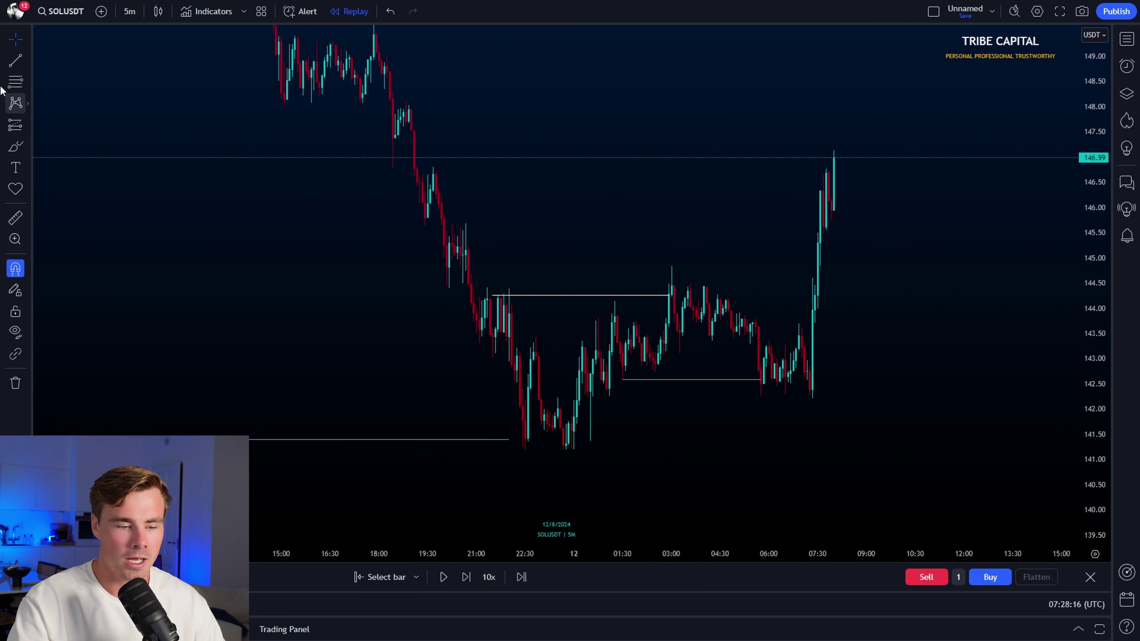
Extend the horizontal line further right and switch the chart to 15-minute candles.
{"action": "left_click", "coordinate": [127, 8]}
{"action": "scroll", "coordinate": [661, 214], "scroll_direction": "up", "scroll_amount": 3}
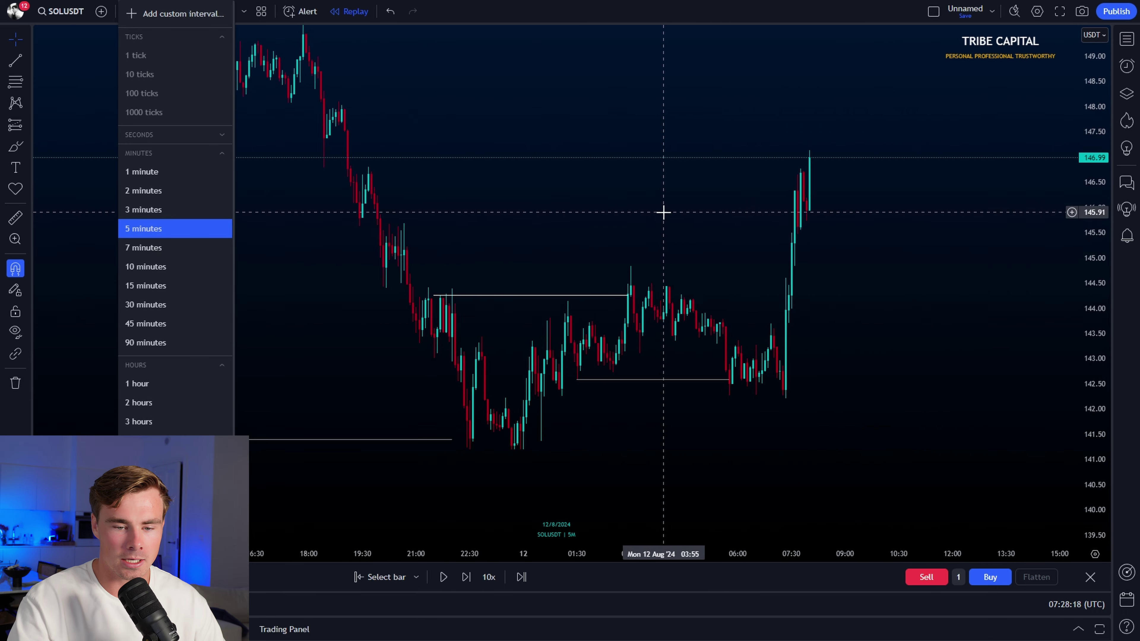
{"action": "left_click", "coordinate": [611, 248]}
{"action": "left_click_drag", "start_coordinate": [583, 295], "coordinate": [756, 295]}
{"action": "left_click", "coordinate": [128, 11]}
{"action": "left_click", "coordinate": [152, 286]}
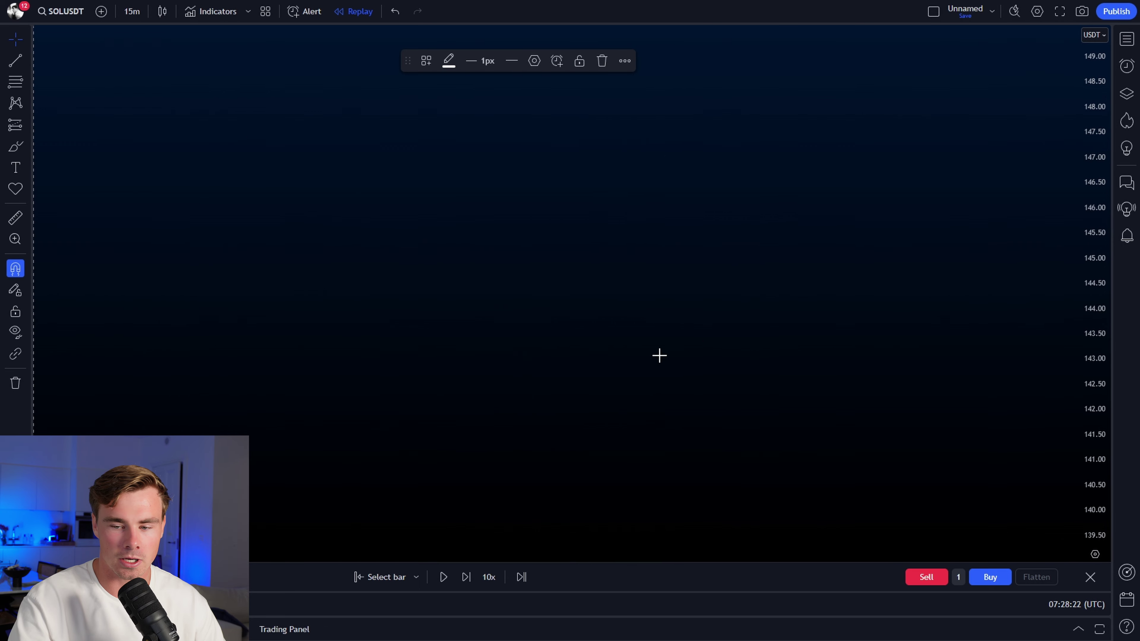
Drag the right ends of the 141.40 and 142.59 lines over to the breakout candle.
{"action": "left_click_drag", "start_coordinate": [1086, 308], "coordinate": [1086, 404]}
{"action": "left_click_drag", "start_coordinate": [646, 324], "coordinate": [953, 374]}
{"action": "scroll", "coordinate": [891, 377], "scroll_direction": "up", "scroll_amount": 1}
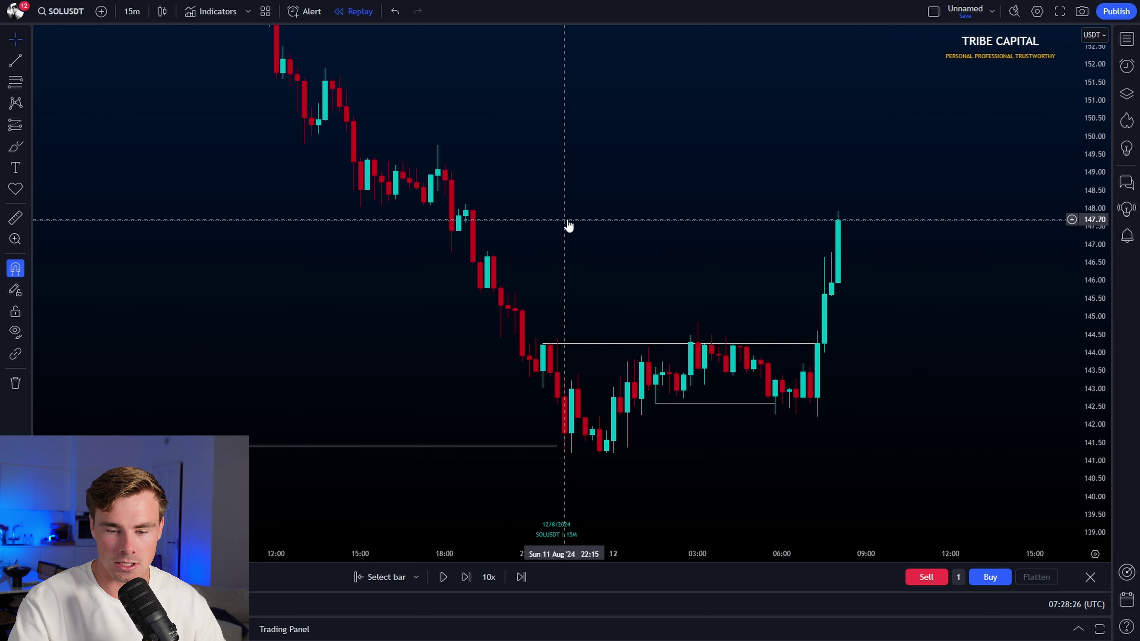
{"action": "scroll", "coordinate": [567, 227], "scroll_direction": "down", "scroll_amount": 2}
{"action": "scroll", "coordinate": [644, 211], "scroll_direction": "right", "scroll_amount": 5}
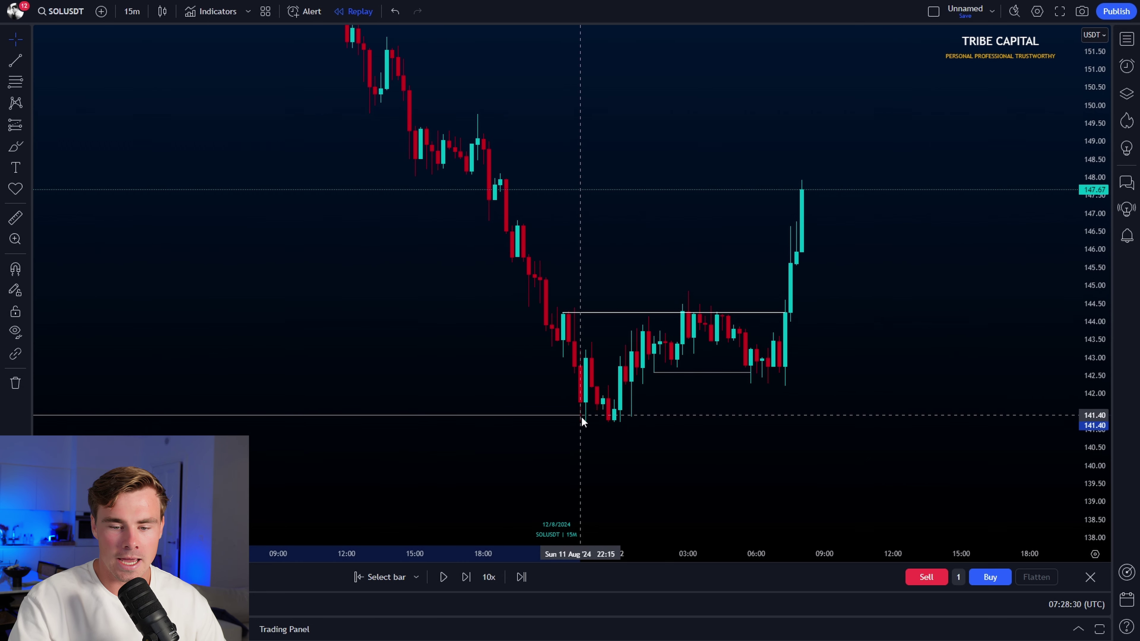
{"action": "left_click_drag", "start_coordinate": [580, 416], "coordinate": [581, 416]}
{"action": "left_click", "coordinate": [777, 403]}
{"action": "left_click_drag", "start_coordinate": [751, 372], "coordinate": [795, 374]}
{"action": "left_click", "coordinate": [845, 351]}
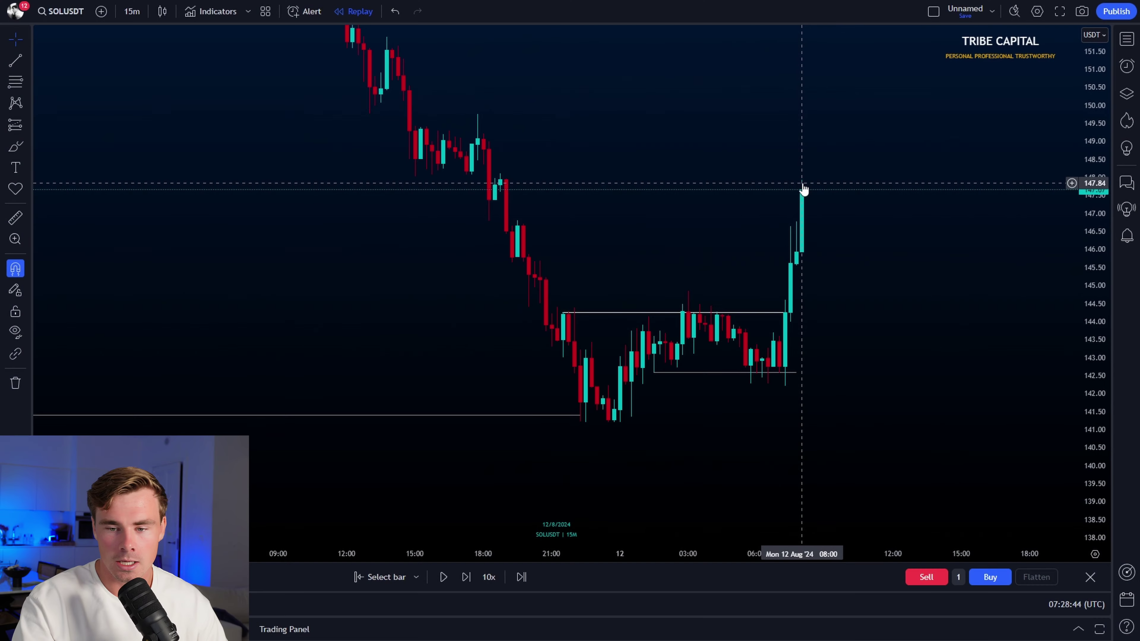
{"action": "scroll", "coordinate": [594, 196], "scroll_direction": "down", "scroll_amount": 5}
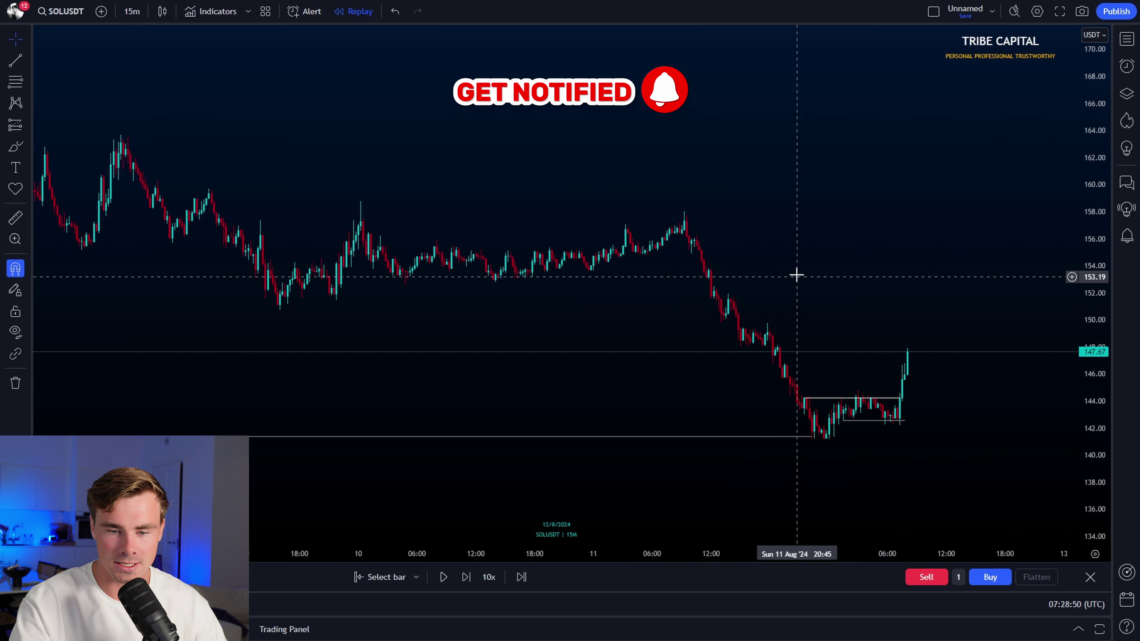
{"action": "scroll", "coordinate": [776, 263], "scroll_direction": "down", "scroll_amount": 3}
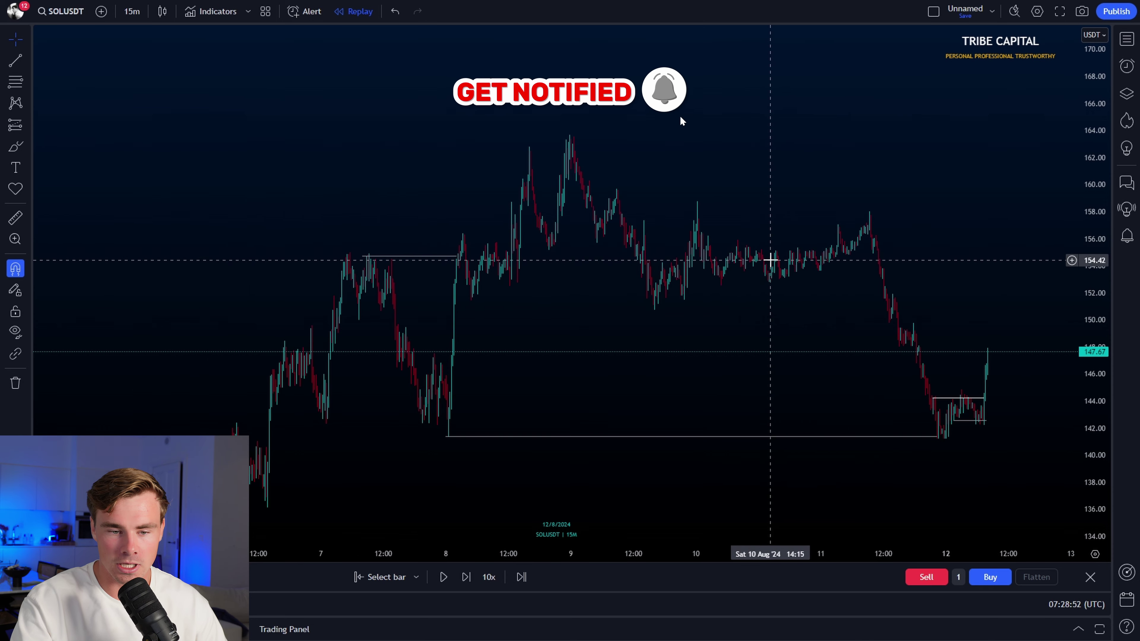
{"action": "scroll", "coordinate": [768, 265], "scroll_direction": "up", "scroll_amount": 2}
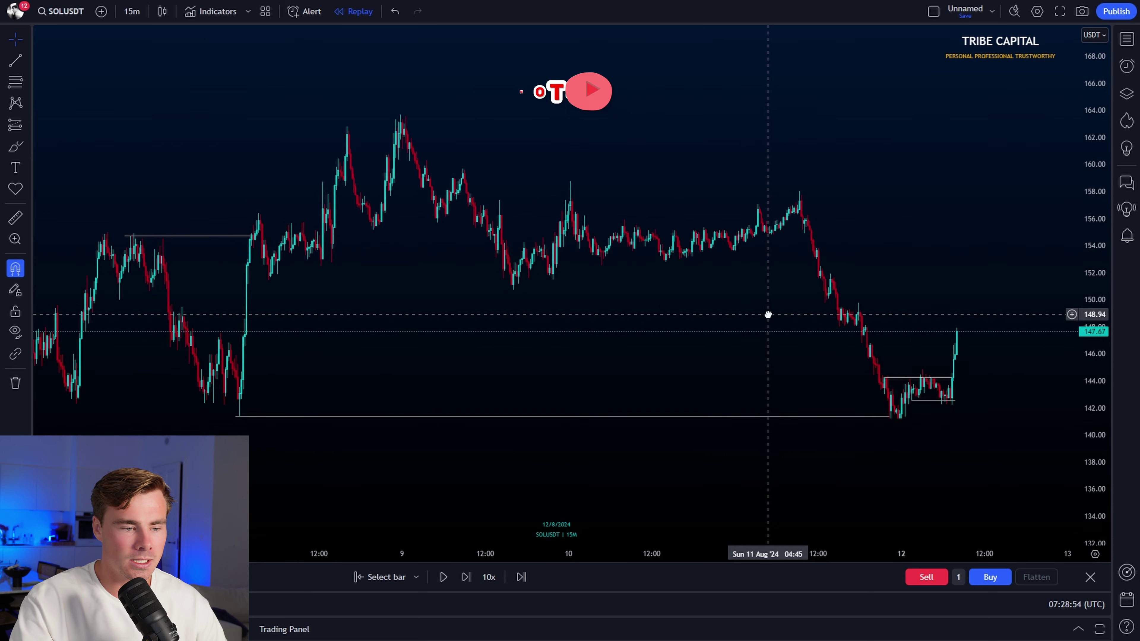
{"action": "left_click", "coordinate": [15, 146]}
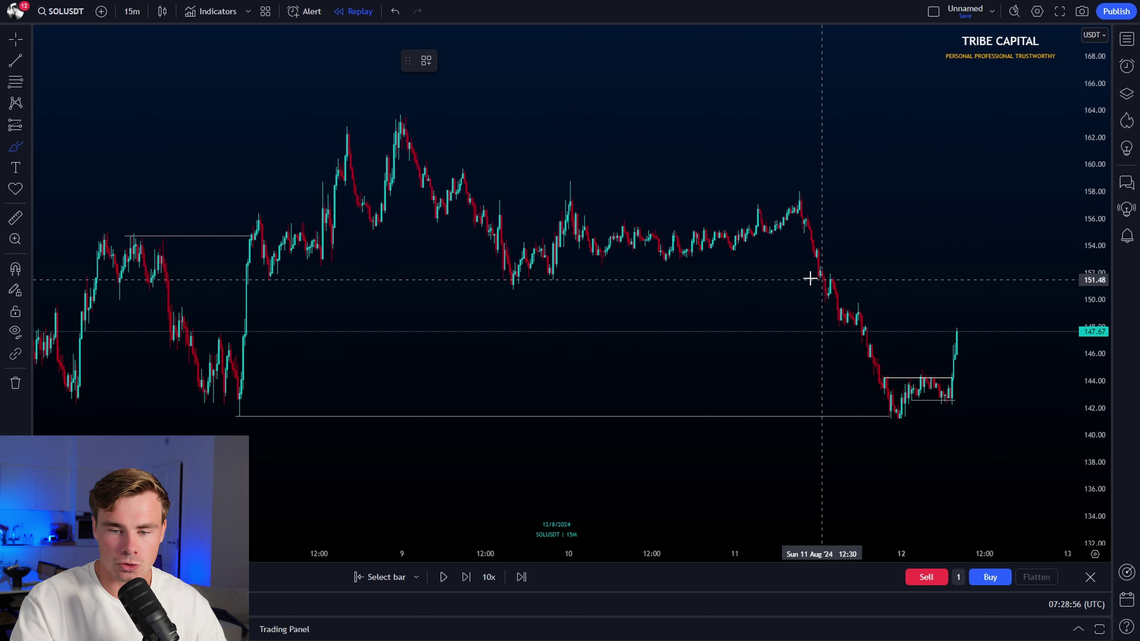
{"action": "mouse_move", "coordinate": [780, 186]}
{"action": "left_mouse_down"}
{"action": "mouse_move", "coordinate": [867, 395]}
{"action": "mouse_move", "coordinate": [842, 236]}
{"action": "mouse_move", "coordinate": [762, 173]}
{"action": "left_mouse_up"}
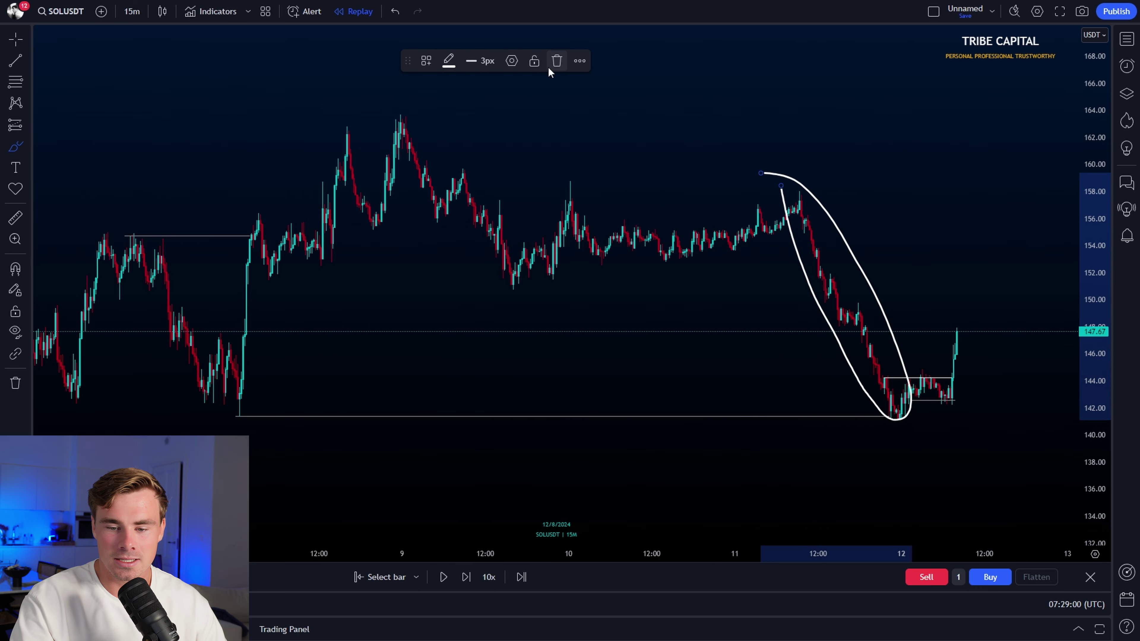
{"action": "left_click", "coordinate": [557, 62]}
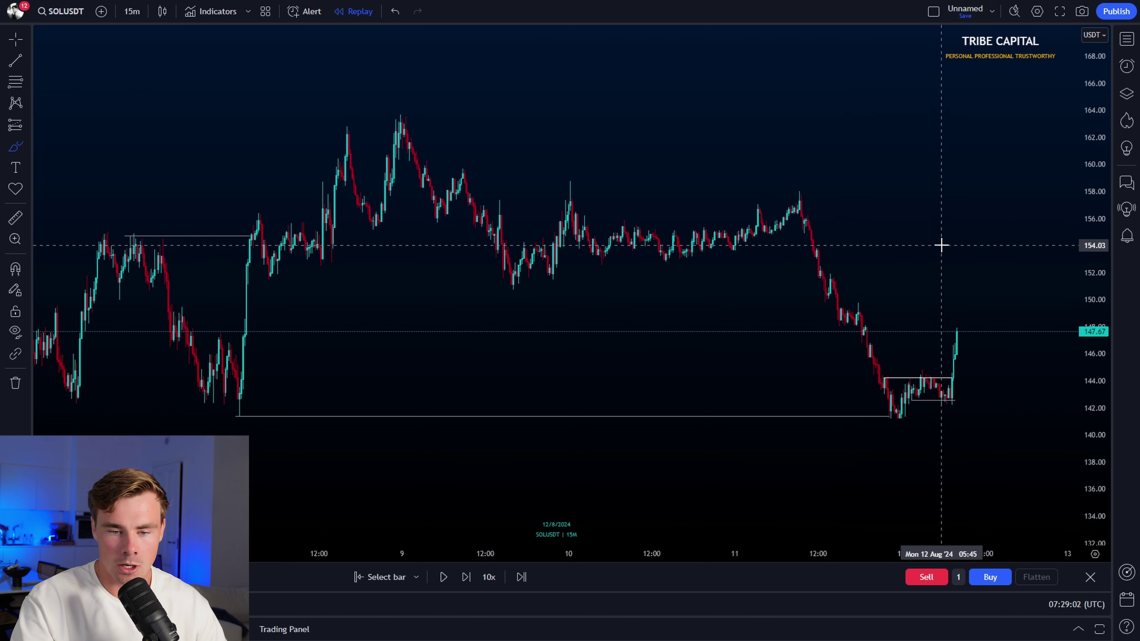
{"action": "scroll", "coordinate": [941, 247], "scroll_direction": "up", "scroll_amount": 4}
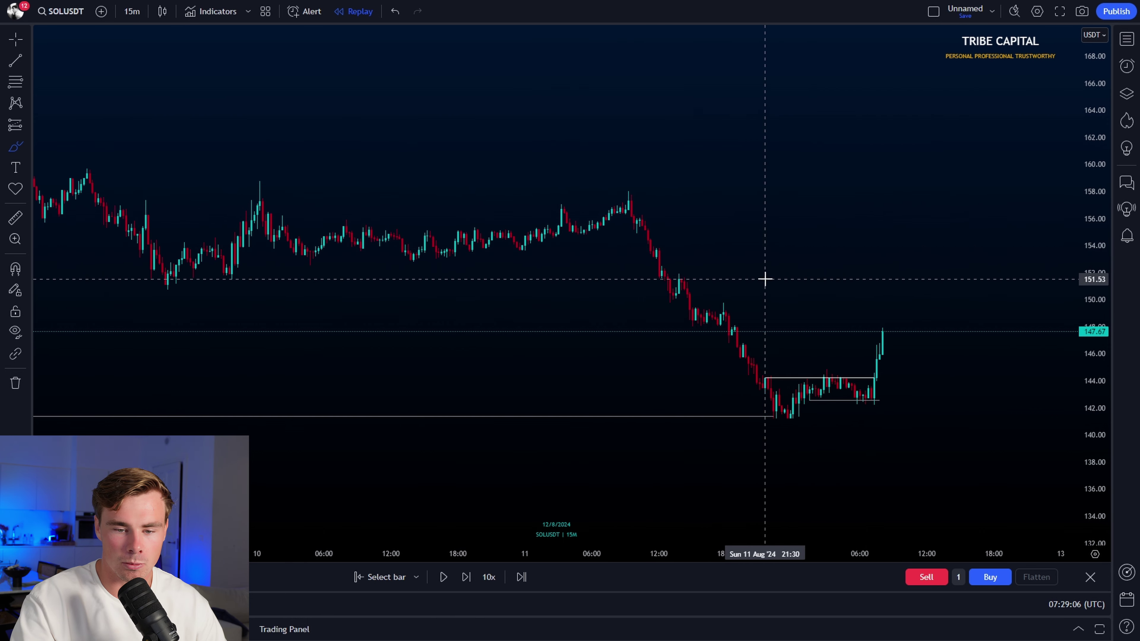
{"action": "left_click_drag", "start_coordinate": [666, 271], "coordinate": [689, 269]}
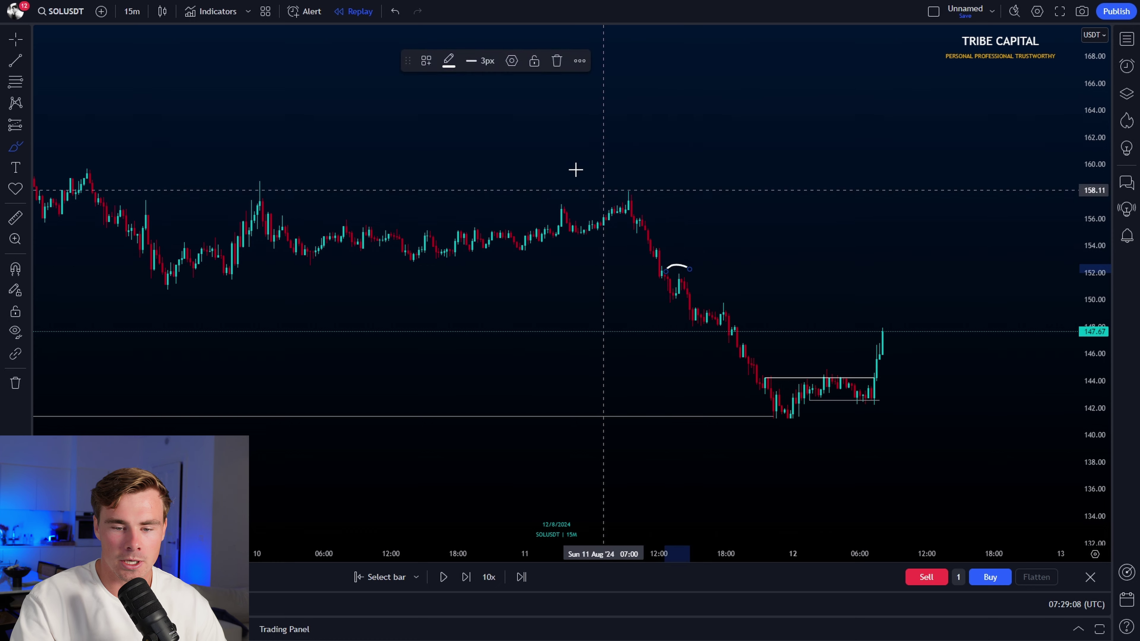
{"action": "left_click", "coordinate": [552, 62]}
{"action": "left_click_drag", "start_coordinate": [699, 323], "coordinate": [739, 258]}
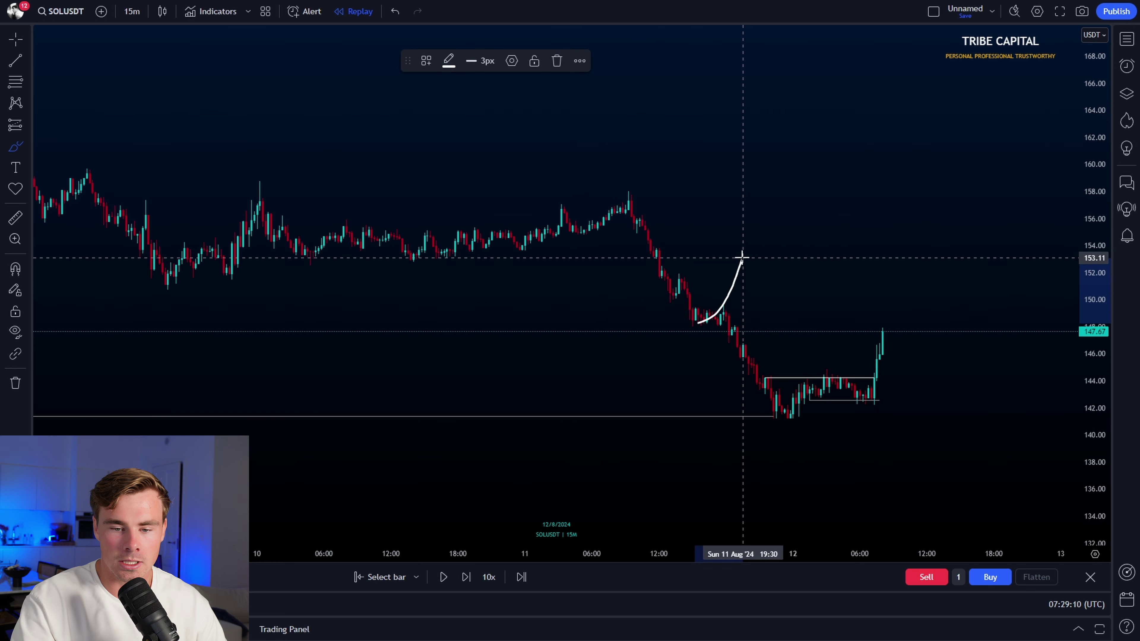
{"action": "mouse_move", "coordinate": [675, 275]}
{"action": "left_mouse_down"}
{"action": "mouse_move", "coordinate": [726, 275]}
{"action": "mouse_move", "coordinate": [790, 362]}
{"action": "left_mouse_up"}
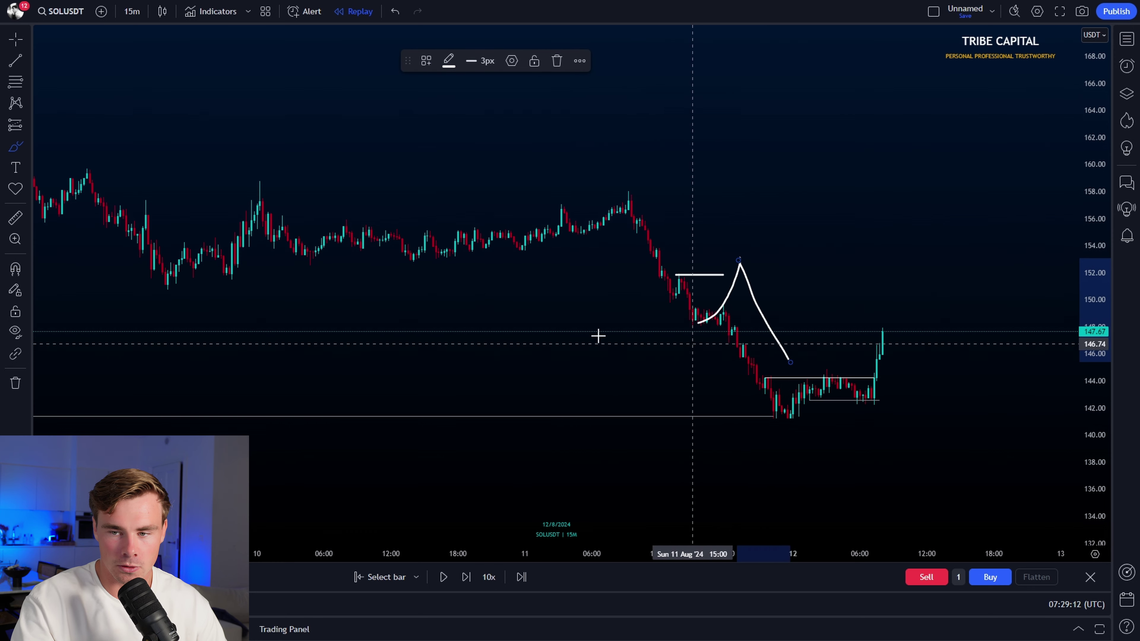
{"action": "left_click", "coordinate": [1133, 95]}
{"action": "left_click", "coordinate": [1104, 93]}
{"action": "left_click", "coordinate": [1103, 93]}
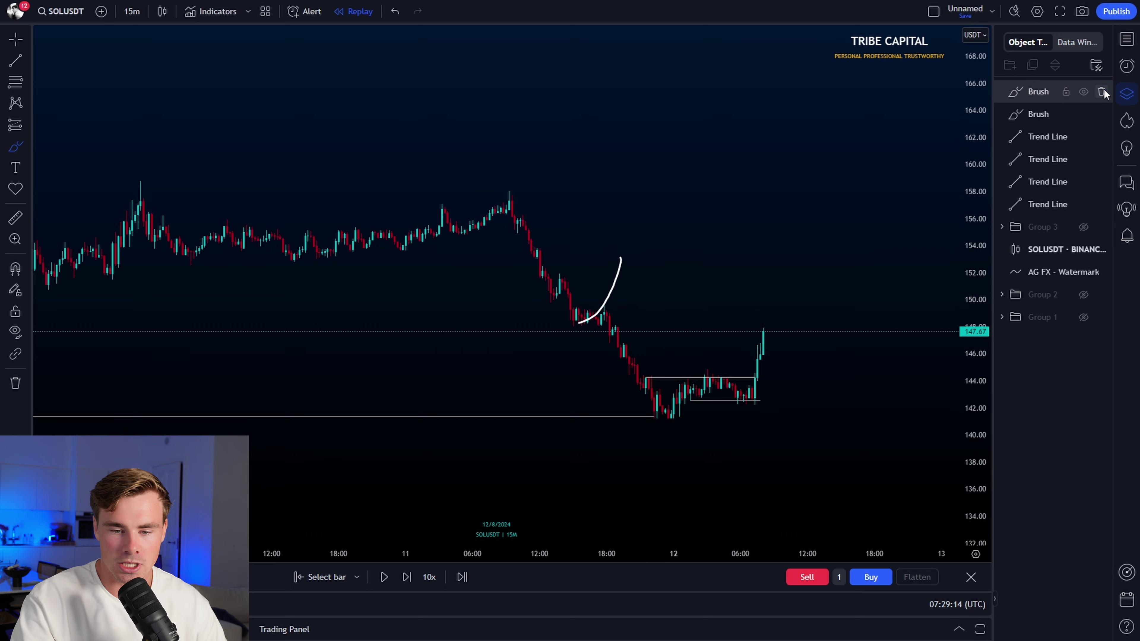
{"action": "left_click", "coordinate": [1103, 93]}
{"action": "left_click", "coordinate": [1124, 95]}
{"action": "mouse_move", "coordinate": [694, 322]}
{"action": "left_mouse_down"}
{"action": "mouse_move", "coordinate": [719, 315]}
{"action": "mouse_move", "coordinate": [807, 437]}
{"action": "left_mouse_up"}
{"action": "left_click", "coordinate": [561, 62]}
Draw resistance lines at 149.75 and the 151.90 lower high, extending past the breakout.
{"action": "scroll", "coordinate": [720, 216], "scroll_direction": "up", "scroll_amount": 3}
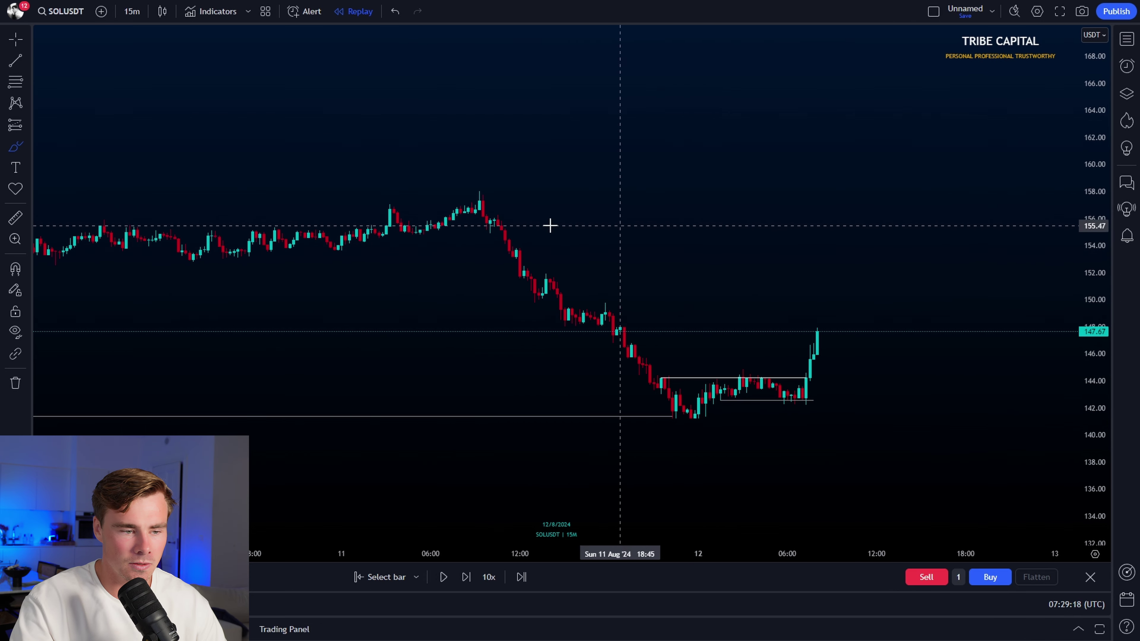
{"action": "left_click", "coordinate": [605, 303]}
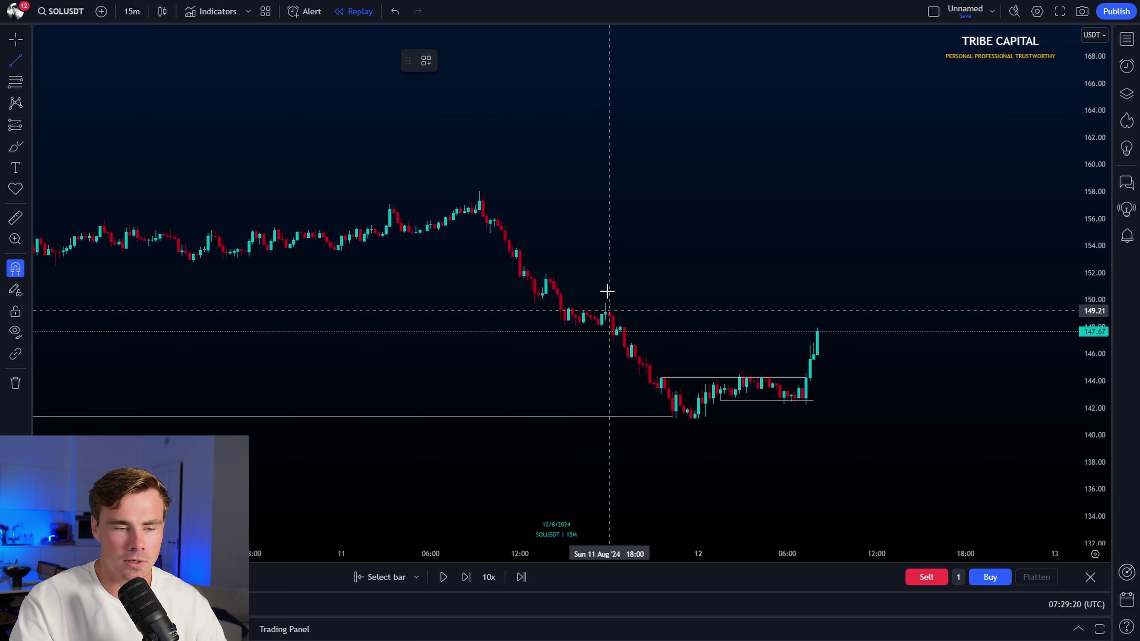
{"action": "left_click", "coordinate": [850, 304]}
{"action": "left_click", "coordinate": [20, 66]}
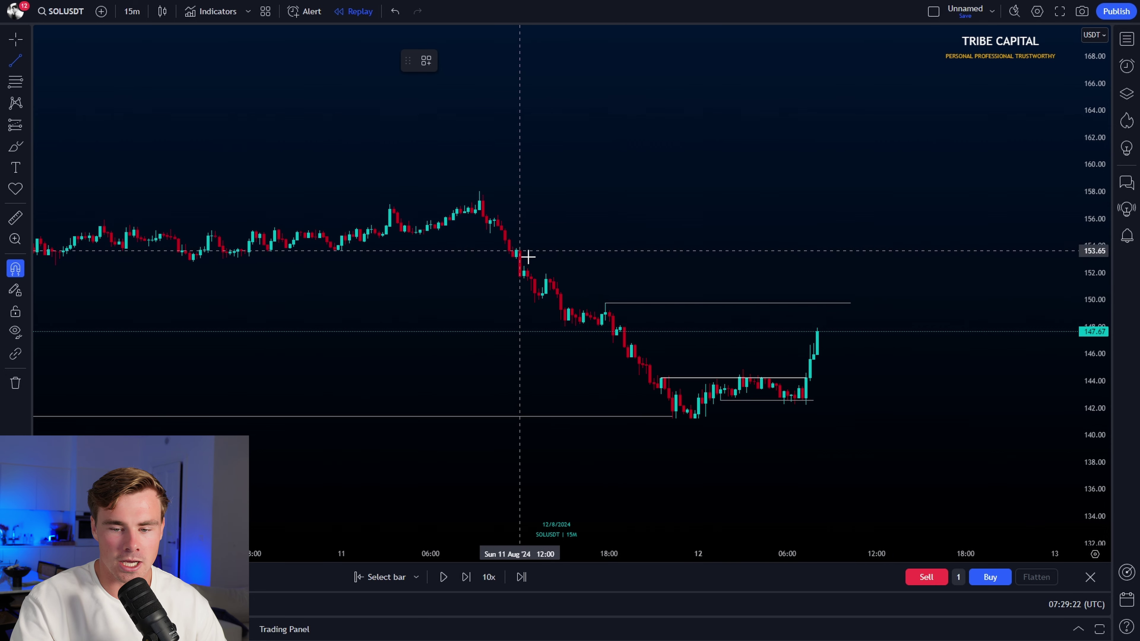
{"action": "left_click", "coordinate": [546, 260]}
{"action": "left_click", "coordinate": [849, 268], "text": "shift"}
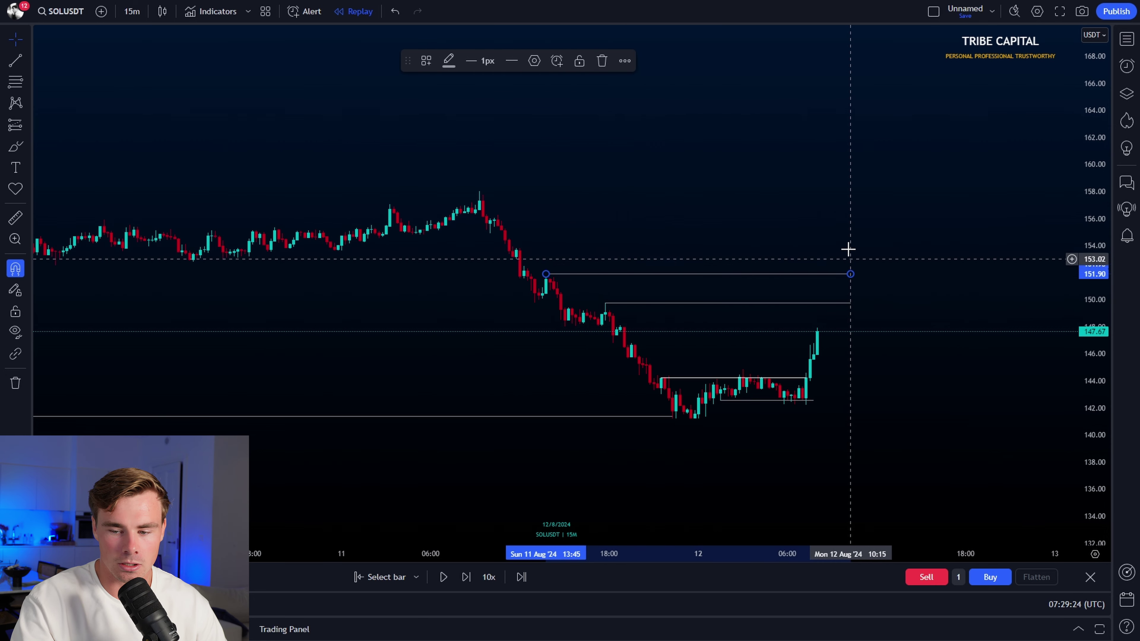
{"action": "left_click", "coordinate": [847, 249]}
Sketch and delete a freehand loop around the down-move, then mark under the early low.
{"action": "left_click_drag", "start_coordinate": [949, 372], "coordinate": [941, 365]}
{"action": "left_click_drag", "start_coordinate": [1086, 422], "coordinate": [1085, 344]}
{"action": "left_click_drag", "start_coordinate": [951, 356], "coordinate": [986, 353]}
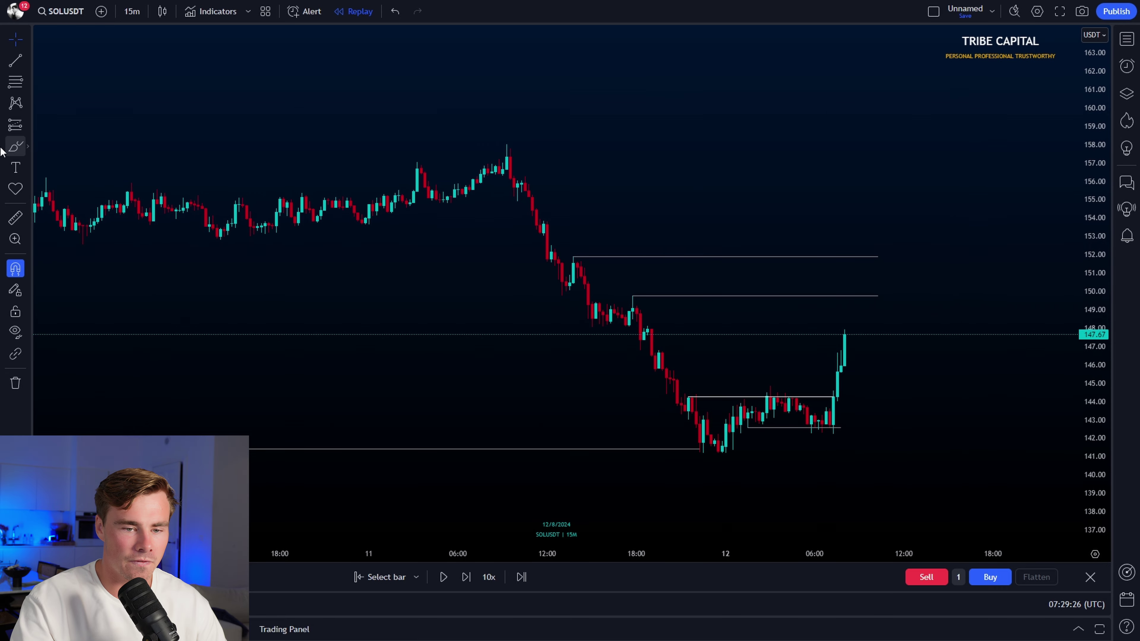
{"action": "mouse_move", "coordinate": [490, 143]}
{"action": "left_mouse_down"}
{"action": "mouse_move", "coordinate": [628, 389]}
{"action": "mouse_move", "coordinate": [720, 453]}
{"action": "mouse_move", "coordinate": [529, 158]}
{"action": "mouse_move", "coordinate": [474, 142]}
{"action": "left_mouse_up"}
{"action": "left_click", "coordinate": [557, 61]}
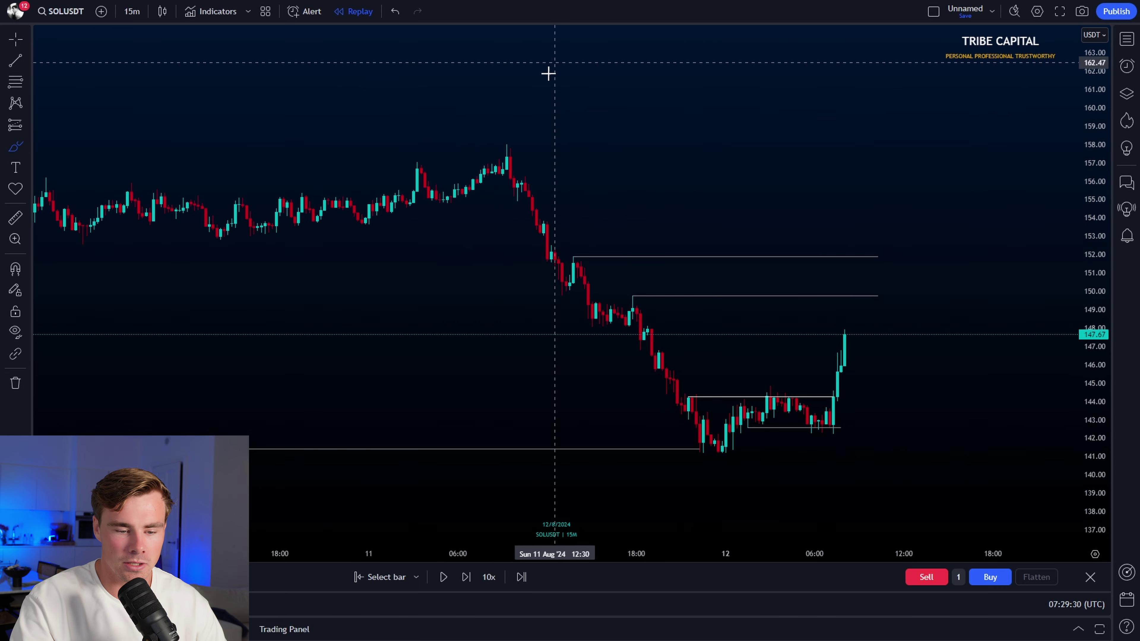
{"action": "scroll", "coordinate": [466, 251], "scroll_direction": "down", "scroll_amount": 9}
{"action": "left_click_drag", "start_coordinate": [375, 445], "coordinate": [435, 430]}
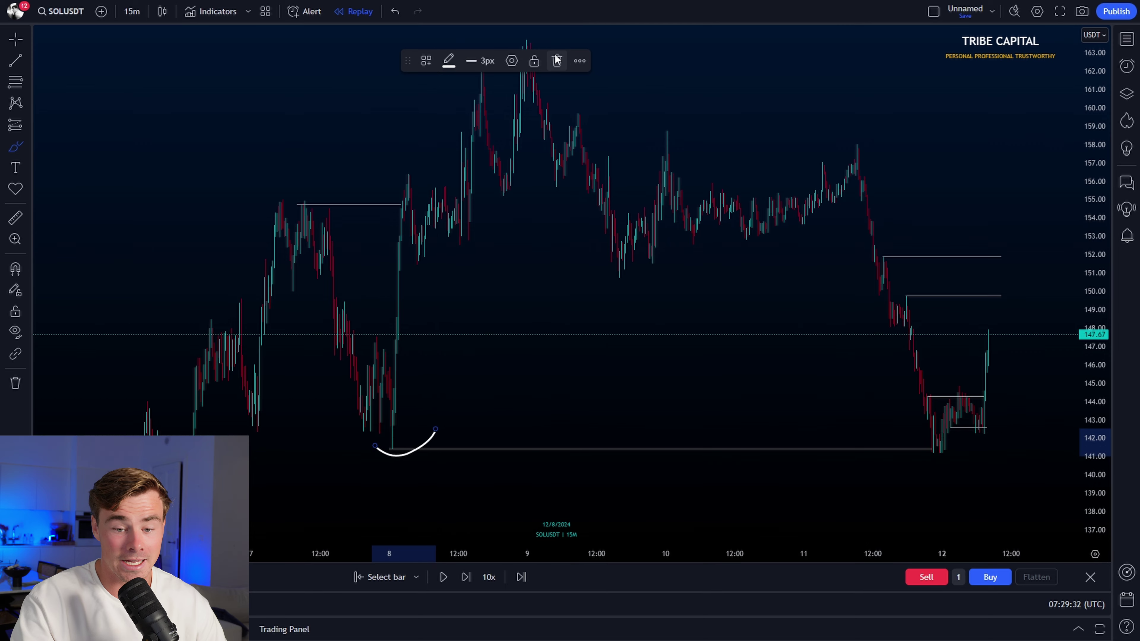
{"action": "scroll", "coordinate": [656, 262], "scroll_direction": "up", "scroll_amount": 5}
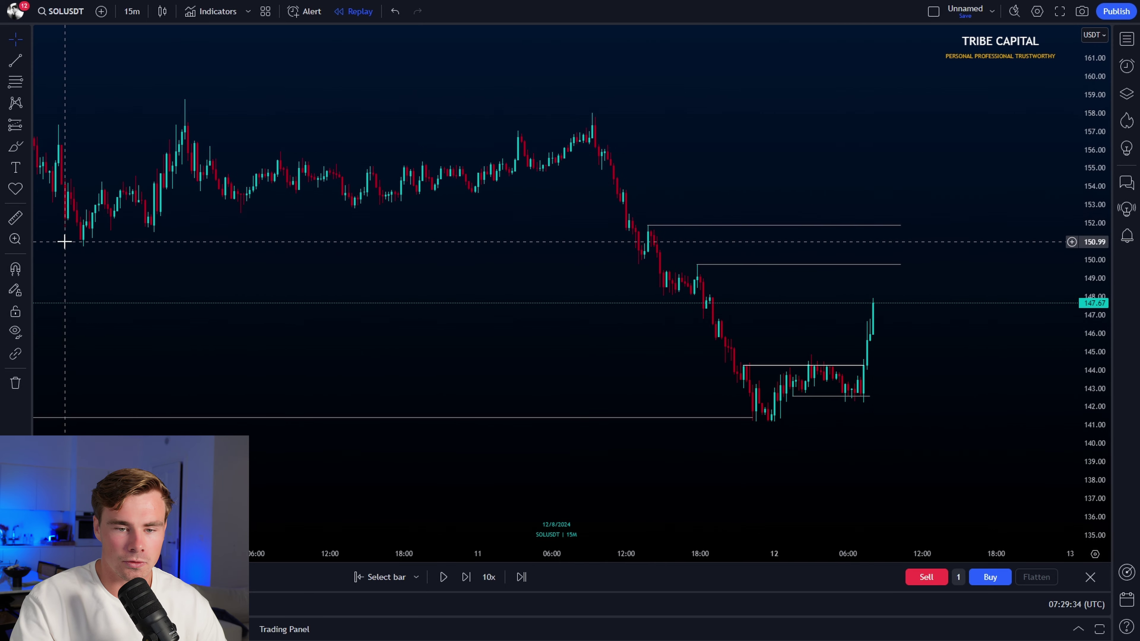
Sketch brush marks near 144.5 and 141, then delete them from the drawings list.
{"action": "left_click", "coordinate": [15, 146]}
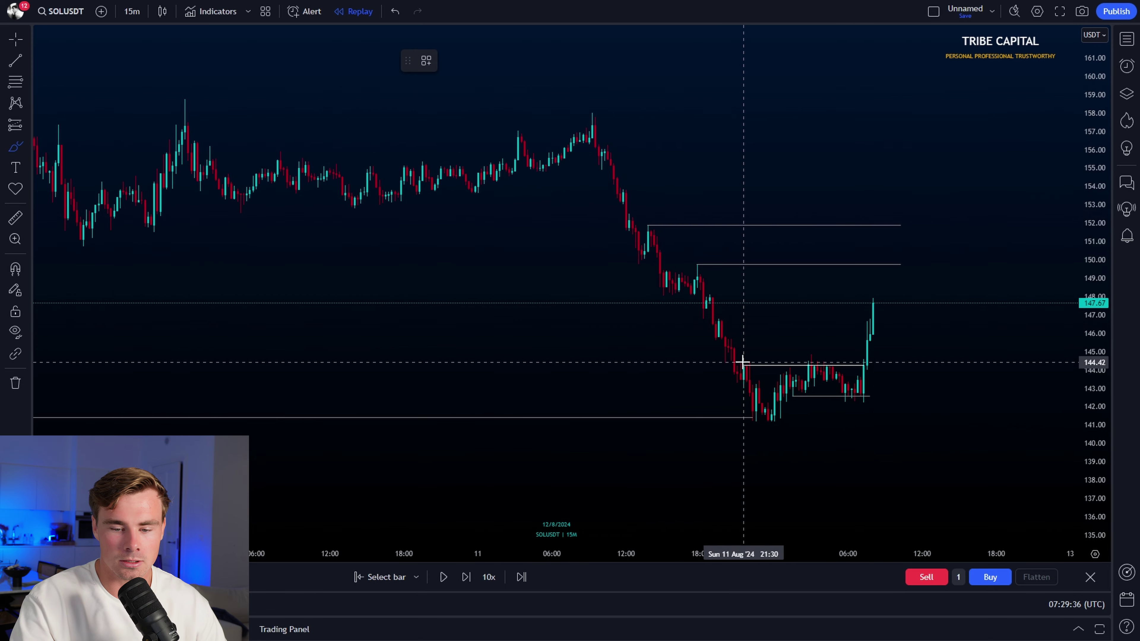
{"action": "left_click_drag", "start_coordinate": [726, 361], "coordinate": [867, 363]}
{"action": "left_click_drag", "start_coordinate": [721, 425], "coordinate": [925, 426]}
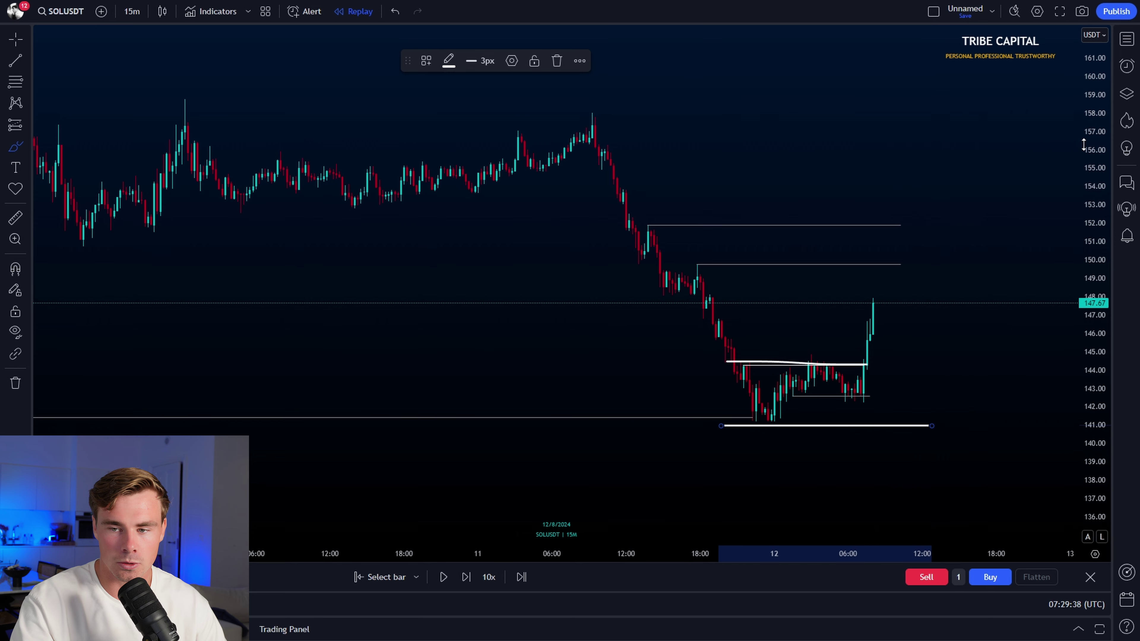
{"action": "left_click", "coordinate": [1125, 95]}
{"action": "left_click", "coordinate": [1101, 92]}
{"action": "left_click", "coordinate": [1121, 98]}
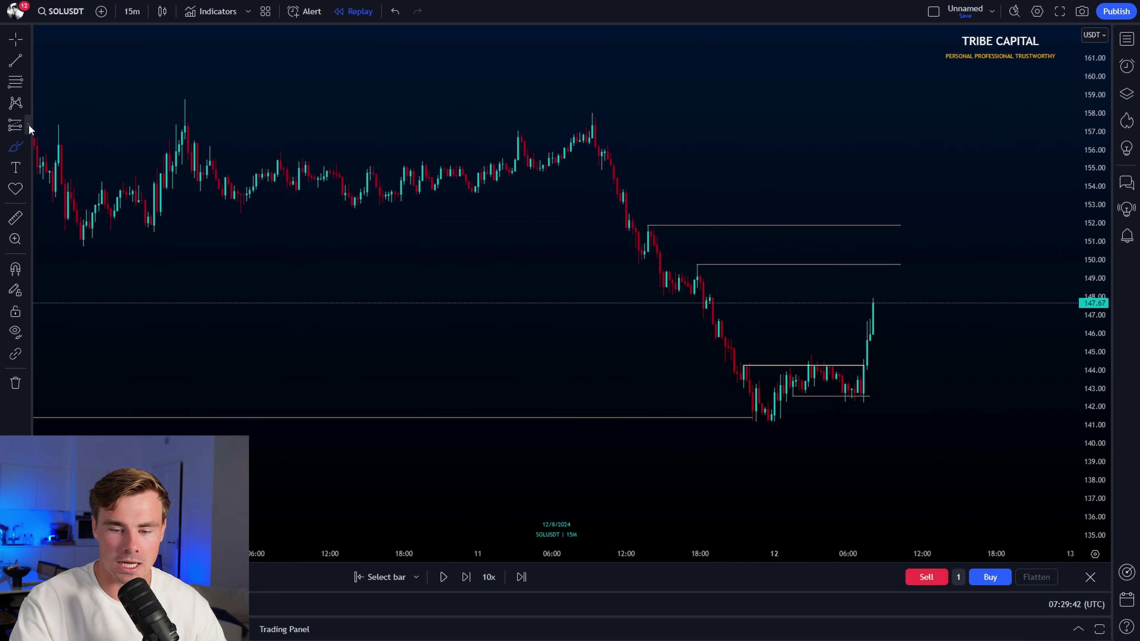
{"action": "left_click", "coordinate": [29, 130]}
Try a short position at 143.58 with stop near 144.9 and target 135.88, then delete it.
{"action": "left_click", "coordinate": [72, 168]}
{"action": "left_click", "coordinate": [808, 377]}
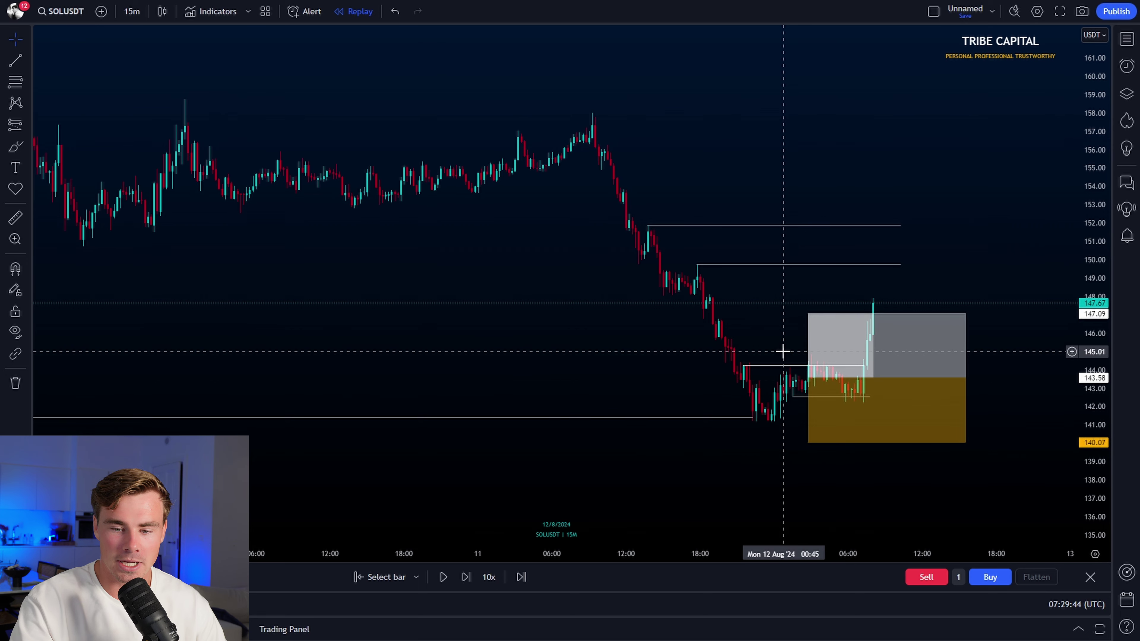
{"action": "left_click_drag", "start_coordinate": [809, 313], "coordinate": [809, 351]}
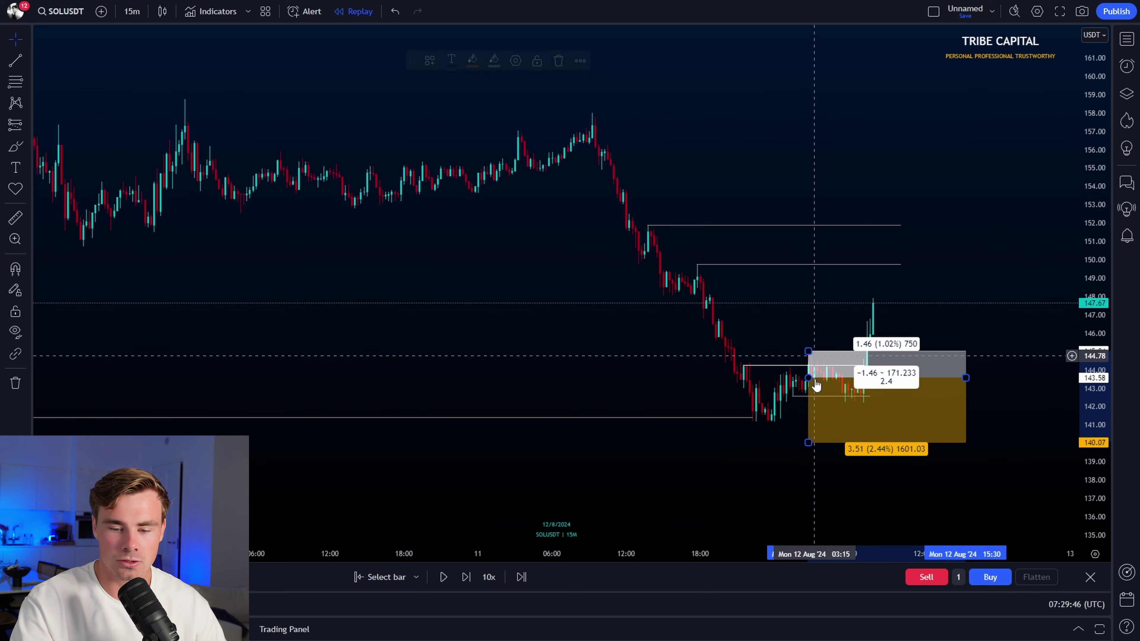
{"action": "left_click_drag", "start_coordinate": [806, 446], "coordinate": [813, 487]}
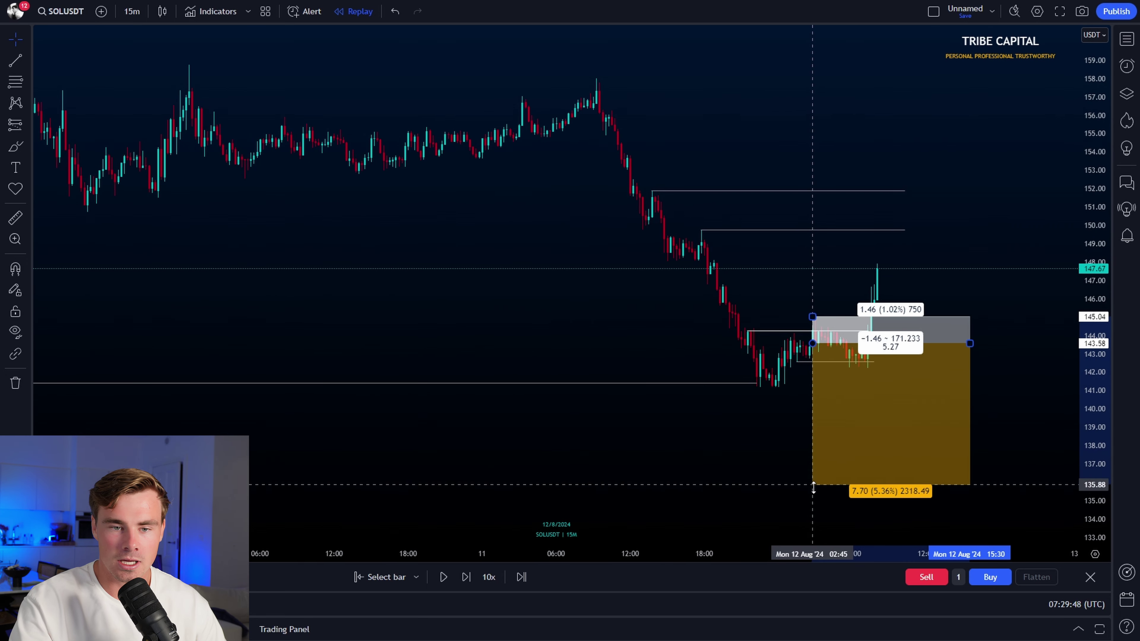
{"action": "key", "text": "Delete"}
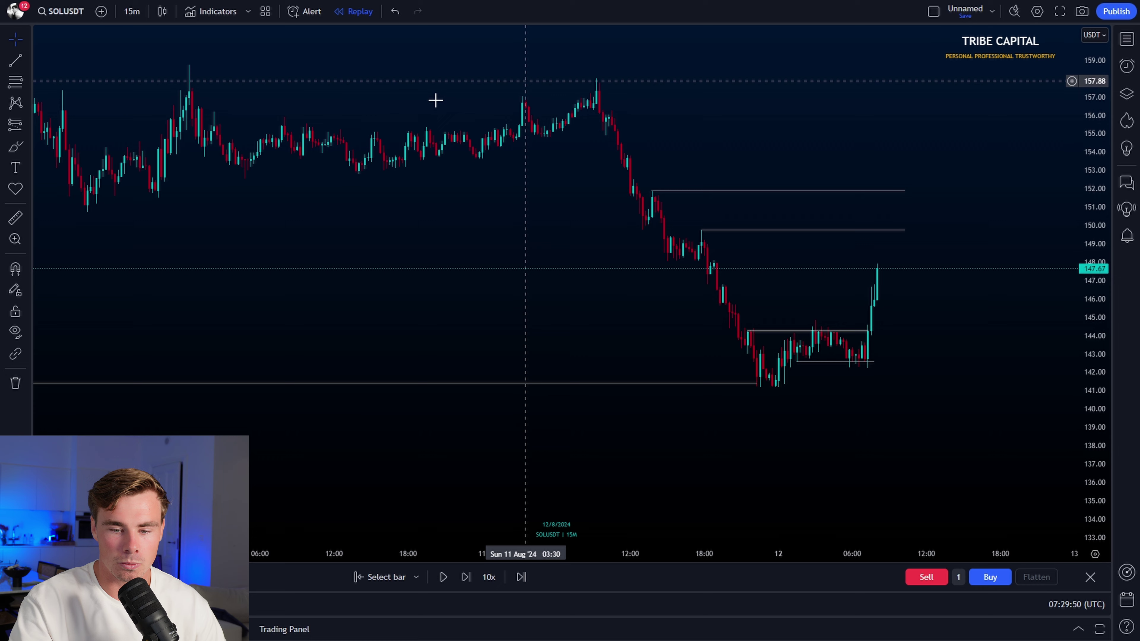
Sketch brush marks near 148, 149.7 and 151.9, then start deleting them in the drawings list.
{"action": "left_click", "coordinate": [6, 150]}
{"action": "mouse_move", "coordinate": [731, 322]}
{"action": "left_mouse_down"}
{"action": "mouse_move", "coordinate": [878, 351]}
{"action": "mouse_move", "coordinate": [741, 392]}
{"action": "mouse_move", "coordinate": [737, 319]}
{"action": "left_mouse_up"}
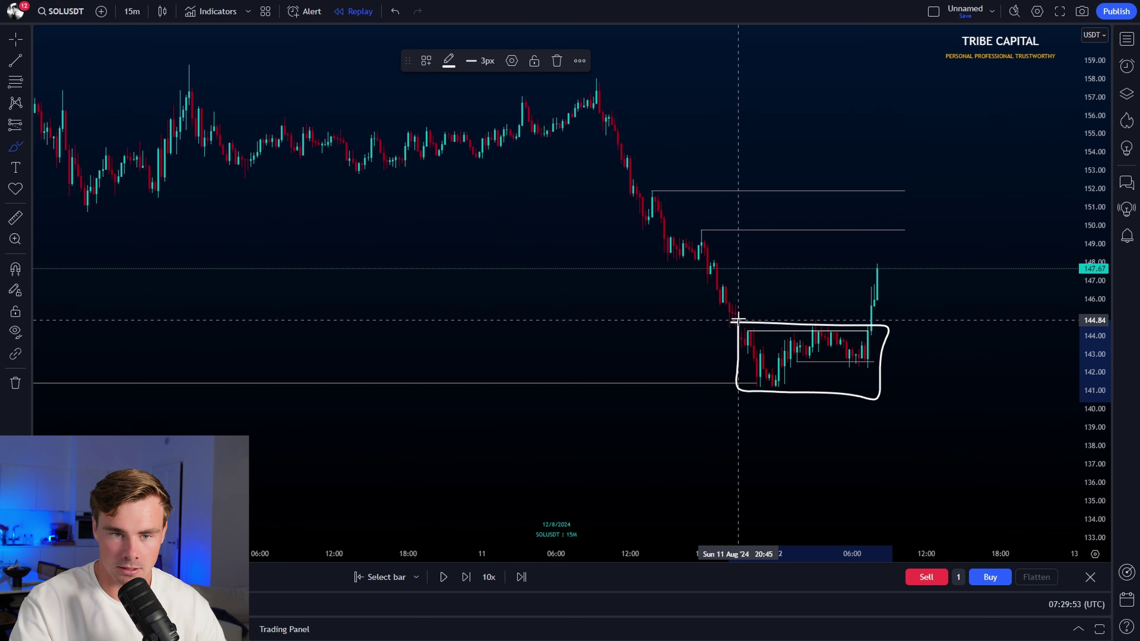
{"action": "left_click", "coordinate": [553, 65]}
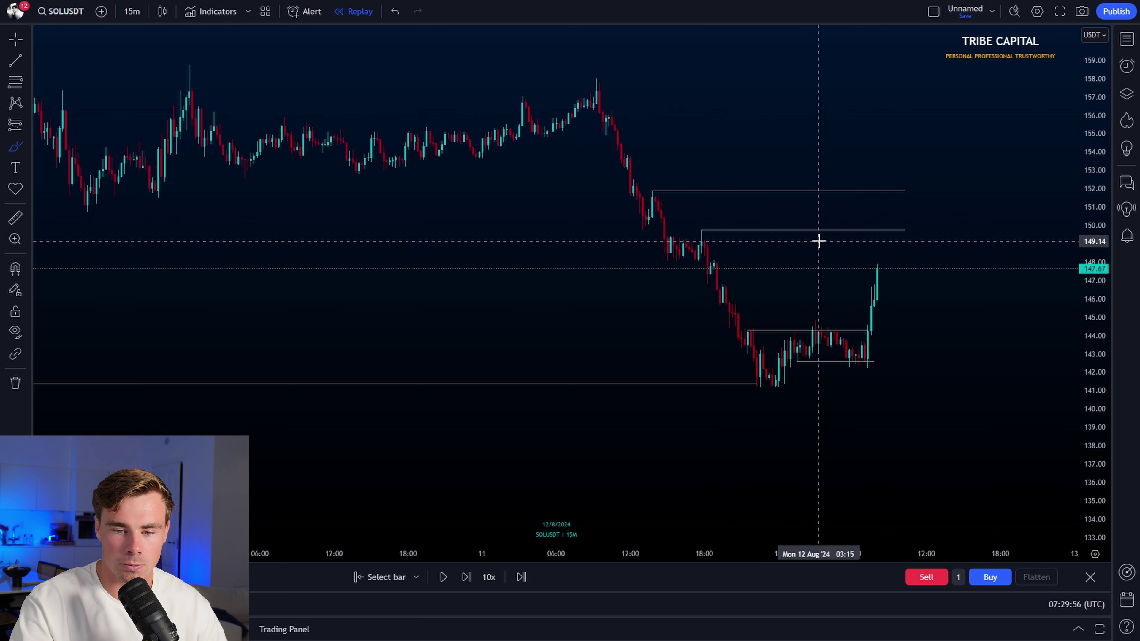
{"action": "left_click_drag", "start_coordinate": [712, 256], "coordinate": [754, 259]}
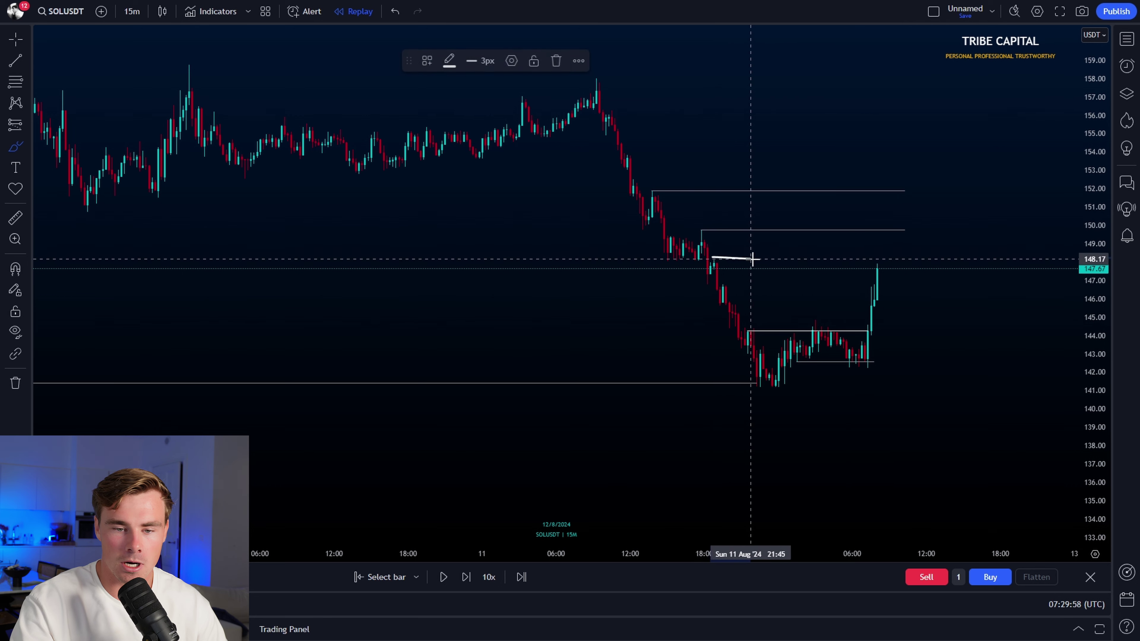
{"action": "left_click_drag", "start_coordinate": [702, 230], "coordinate": [738, 230]}
{"action": "left_click_drag", "start_coordinate": [647, 186], "coordinate": [710, 187]}
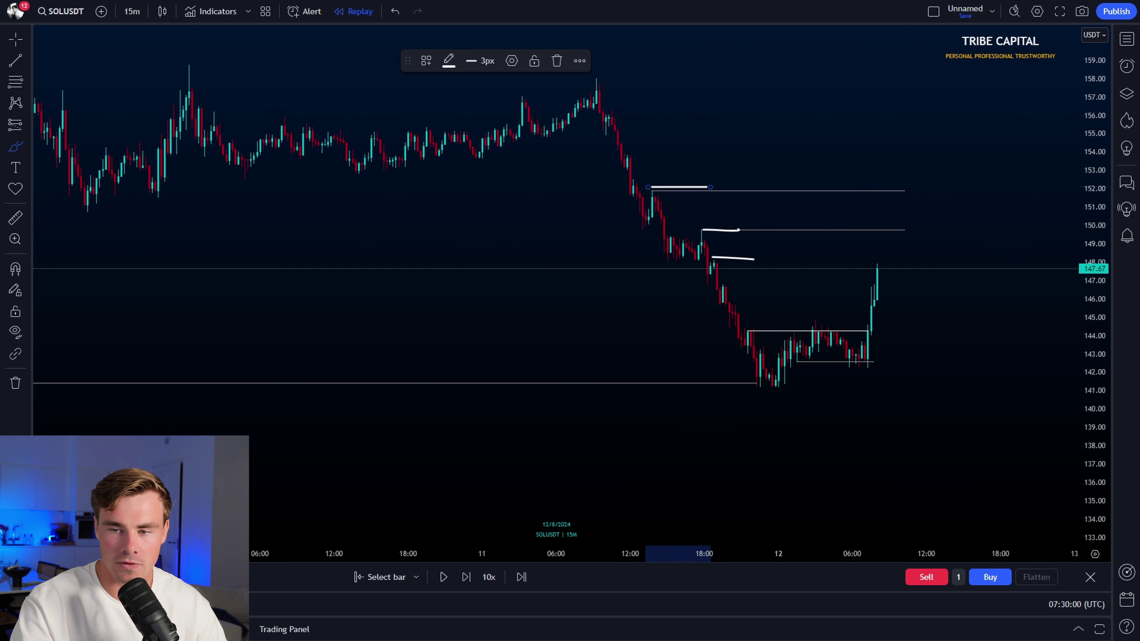
{"action": "left_click", "coordinate": [1132, 98]}
{"action": "left_click", "coordinate": [1105, 92]}
Delete the remaining freehand marks and close the drawings list.
{"action": "left_click", "coordinate": [1105, 92]}
{"action": "left_click", "coordinate": [1105, 92]}
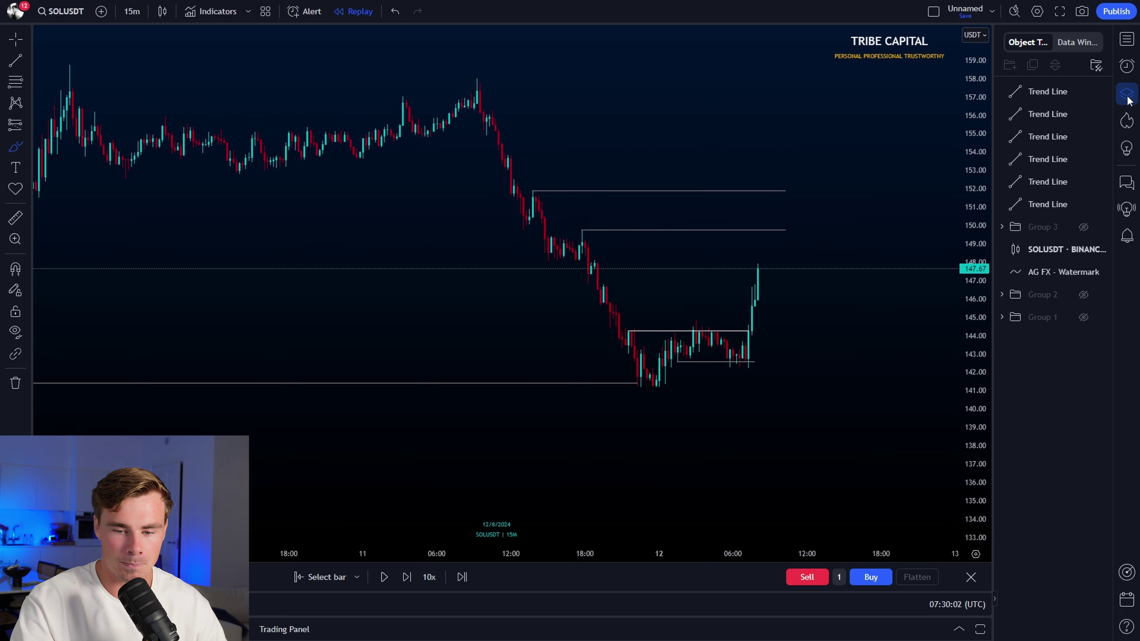
{"action": "left_click", "coordinate": [1127, 99]}
{"action": "scroll", "coordinate": [621, 208], "scroll_direction": "up", "scroll_amount": 2}
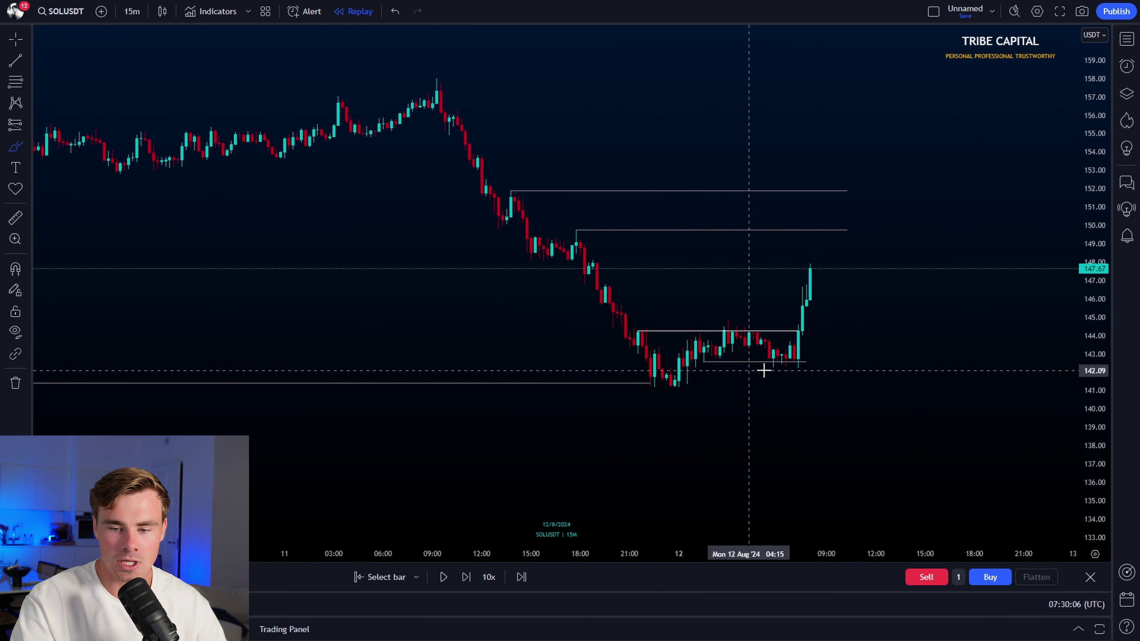
{"action": "scroll", "coordinate": [763, 369], "scroll_direction": "down", "scroll_amount": 1}
{"action": "scroll", "coordinate": [942, 423], "scroll_direction": "up", "scroll_amount": 3}
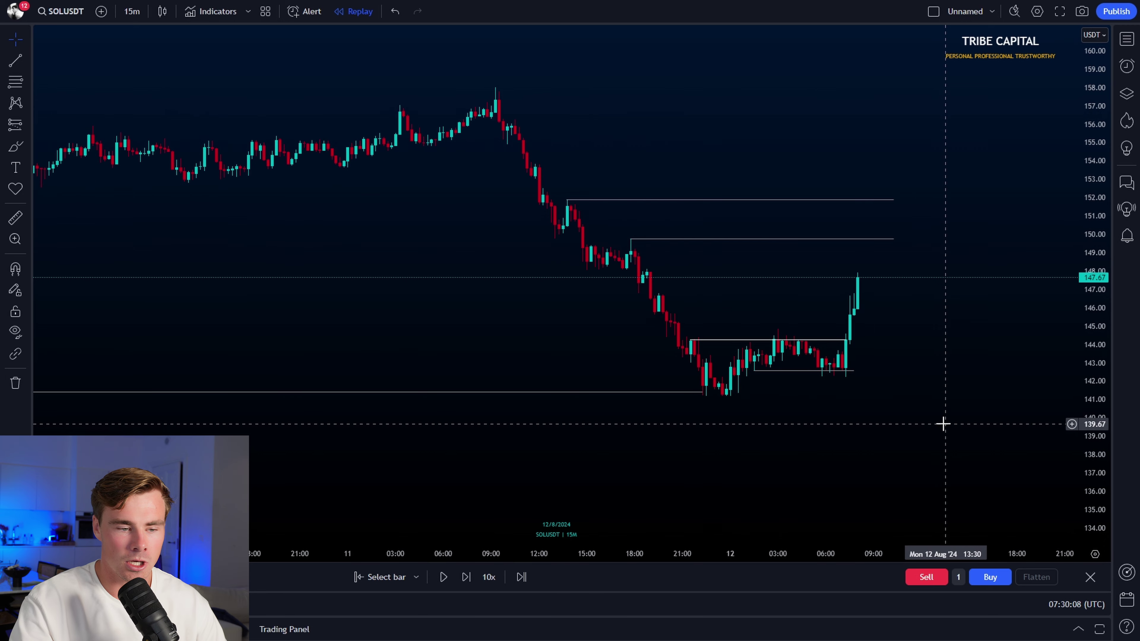
Switch the chart to 1-hour candles and pick the Rectangle tool.
{"action": "left_click", "coordinate": [130, 14]}
{"action": "left_click", "coordinate": [158, 382]}
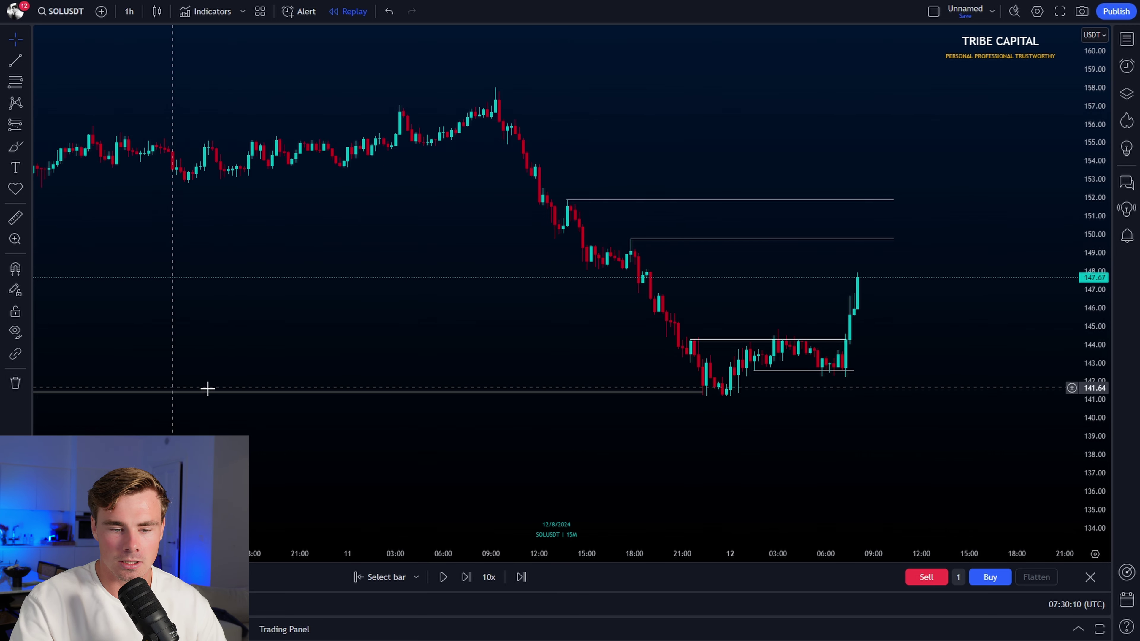
{"action": "right_click", "coordinate": [804, 349]}
{"action": "left_click_drag", "start_coordinate": [677, 331], "coordinate": [860, 349]}
{"action": "scroll", "coordinate": [840, 362], "scroll_direction": "up", "scroll_amount": 2}
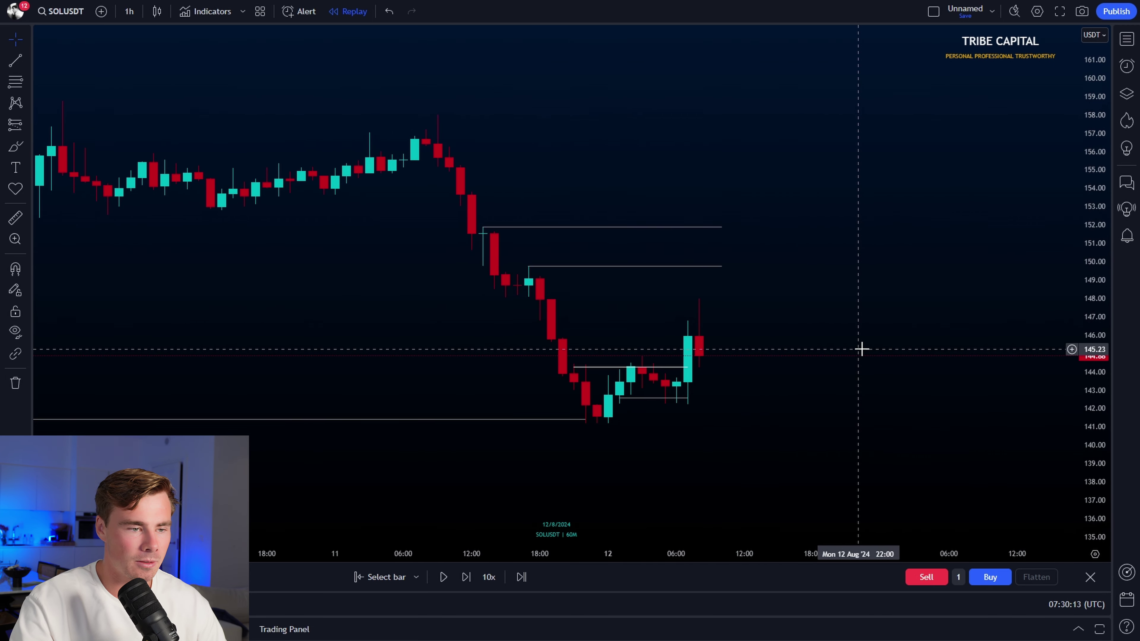
{"action": "left_click", "coordinate": [25, 149]}
{"action": "left_click", "coordinate": [71, 343]}
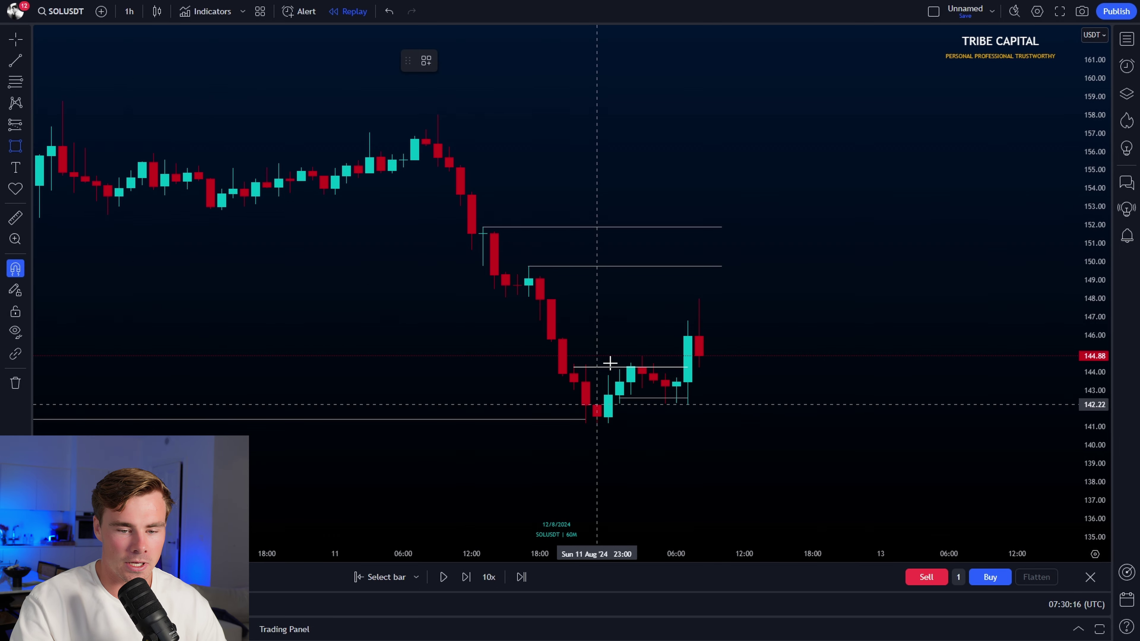
Draw and then delete a trial gray zone, and switch to 15-minute candles.
{"action": "left_click_drag", "start_coordinate": [551, 346], "coordinate": [564, 352]}
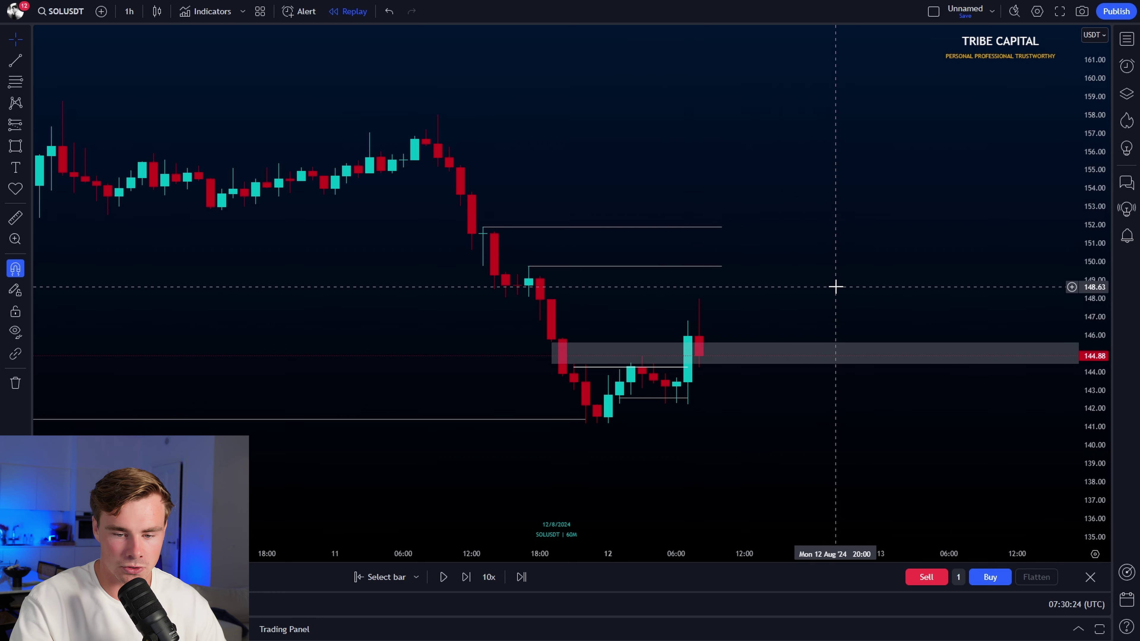
{"action": "left_click", "coordinate": [805, 347]}
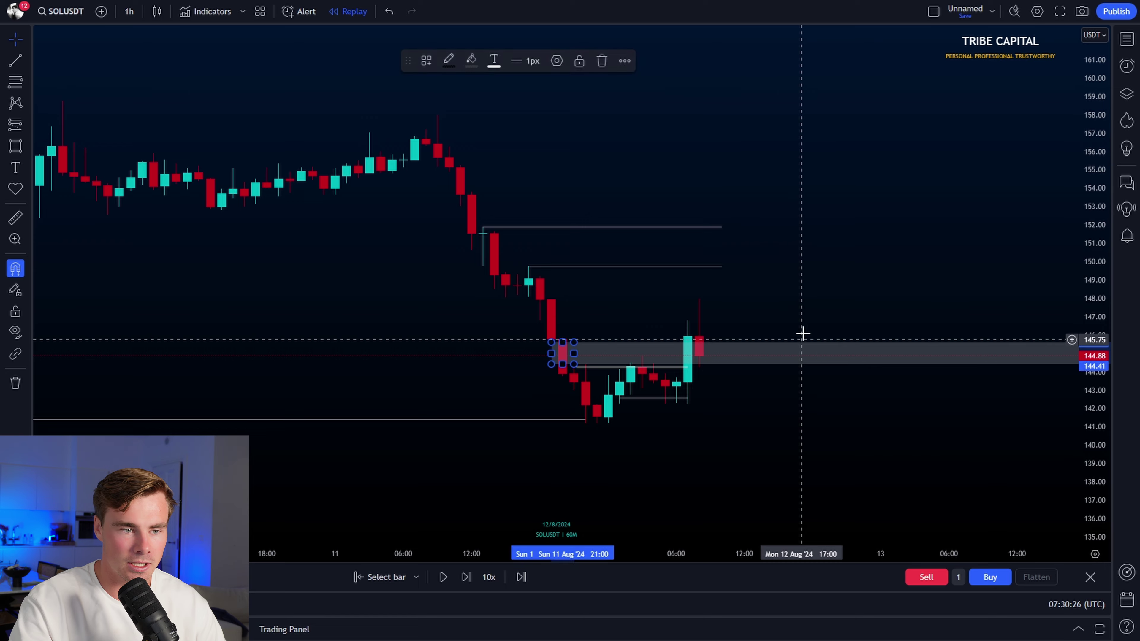
{"action": "left_click", "coordinate": [603, 62]}
{"action": "left_click", "coordinate": [129, 11]}
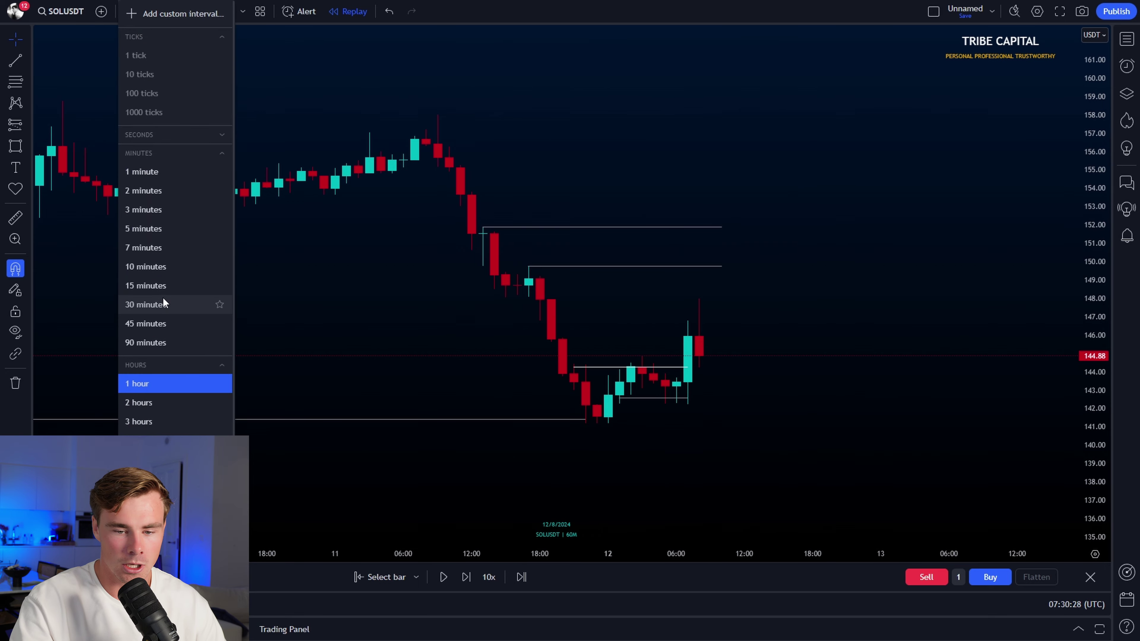
{"action": "left_click", "coordinate": [157, 288]}
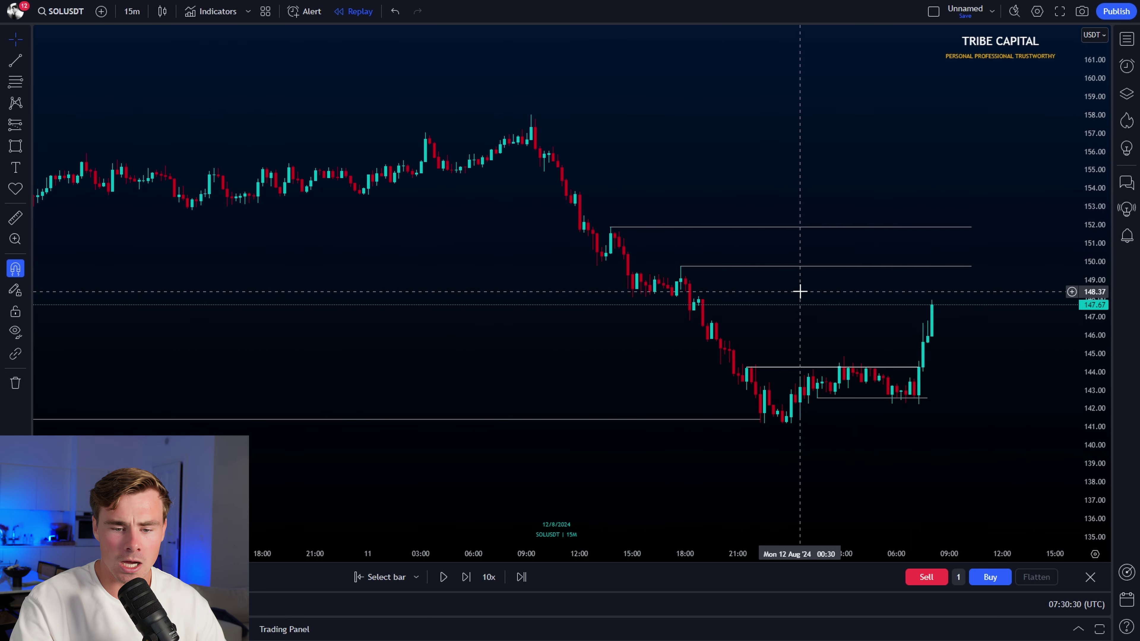
{"action": "left_click_drag", "start_coordinate": [785, 288], "coordinate": [700, 285]}
{"action": "left_click_drag", "start_coordinate": [881, 339], "coordinate": [849, 331]}
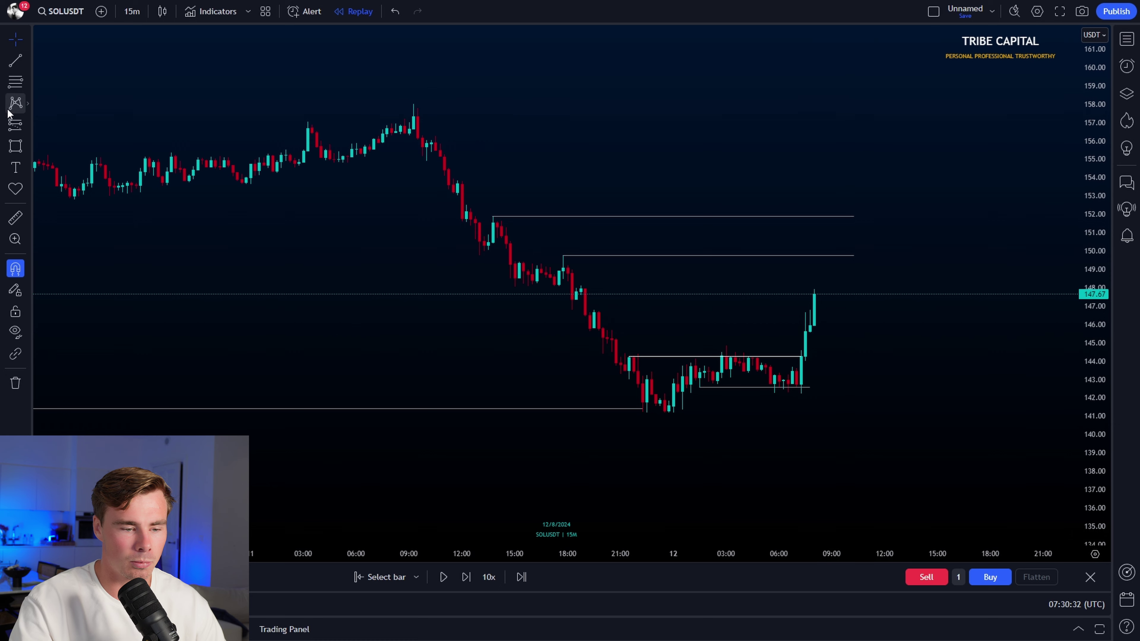
Back on 1h candles, draw a gray 145.6–144.4 zone from the Aug 11 21:00 candle.
{"action": "left_click", "coordinate": [136, 12]}
{"action": "left_click", "coordinate": [159, 381]}
{"action": "type", "text": "1h"}
{"action": "key", "text": "Return"}
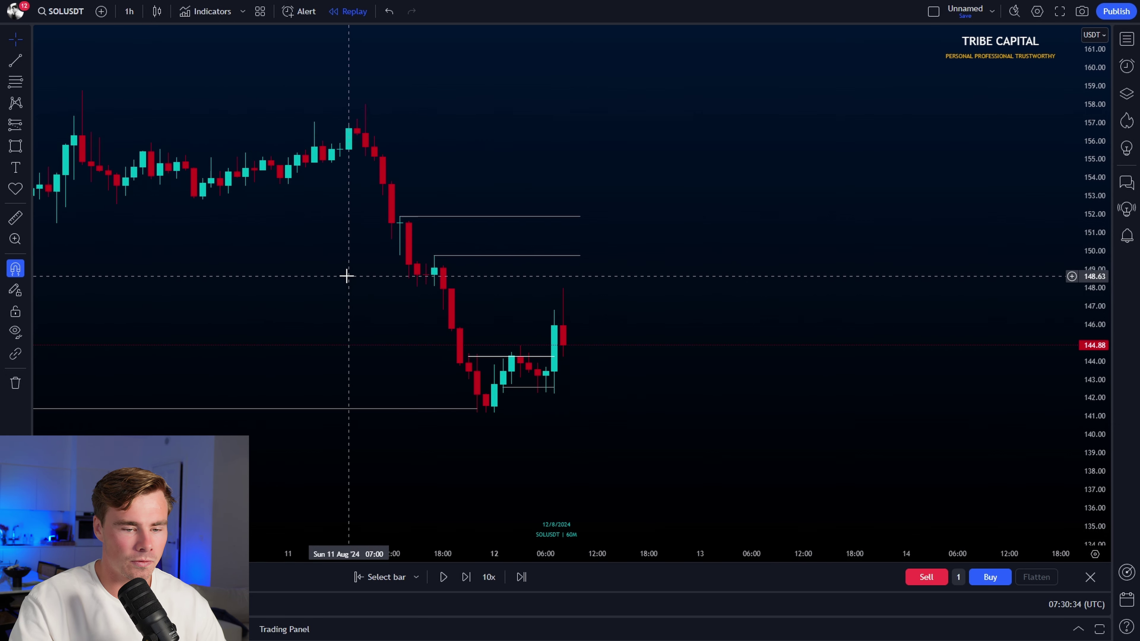
{"action": "left_click", "coordinate": [13, 148]}
{"action": "left_click", "coordinate": [387, 333]}
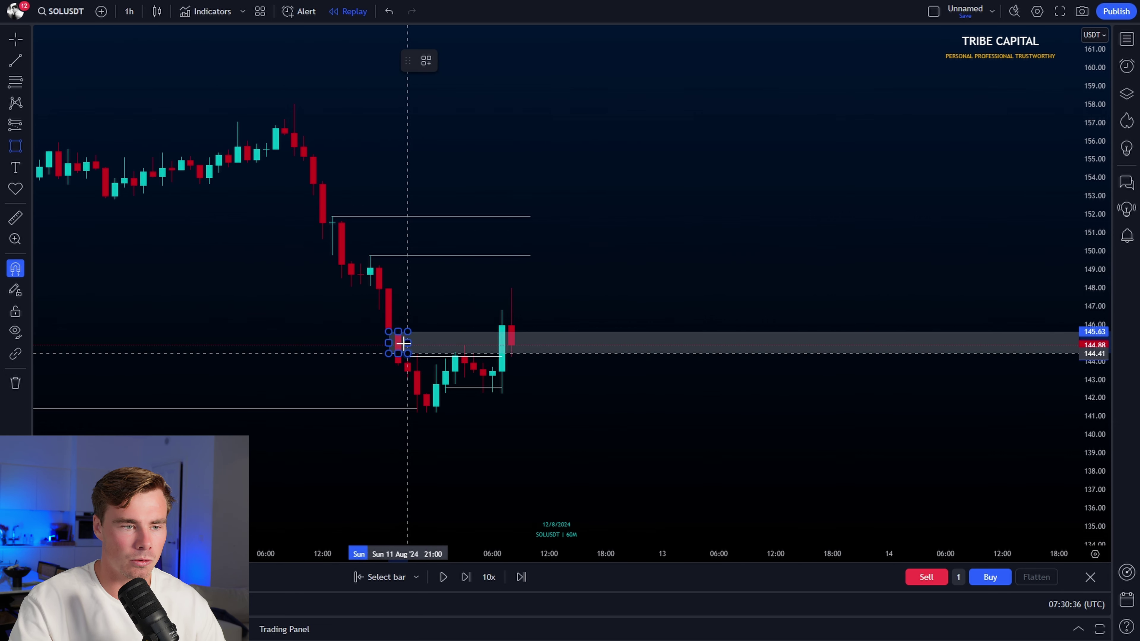
{"action": "left_click", "coordinate": [401, 352]}
{"action": "left_click_drag", "start_coordinate": [432, 277], "coordinate": [427, 275]}
Switch the chart back to 15-minute candles.
{"action": "left_click", "coordinate": [130, 12]}
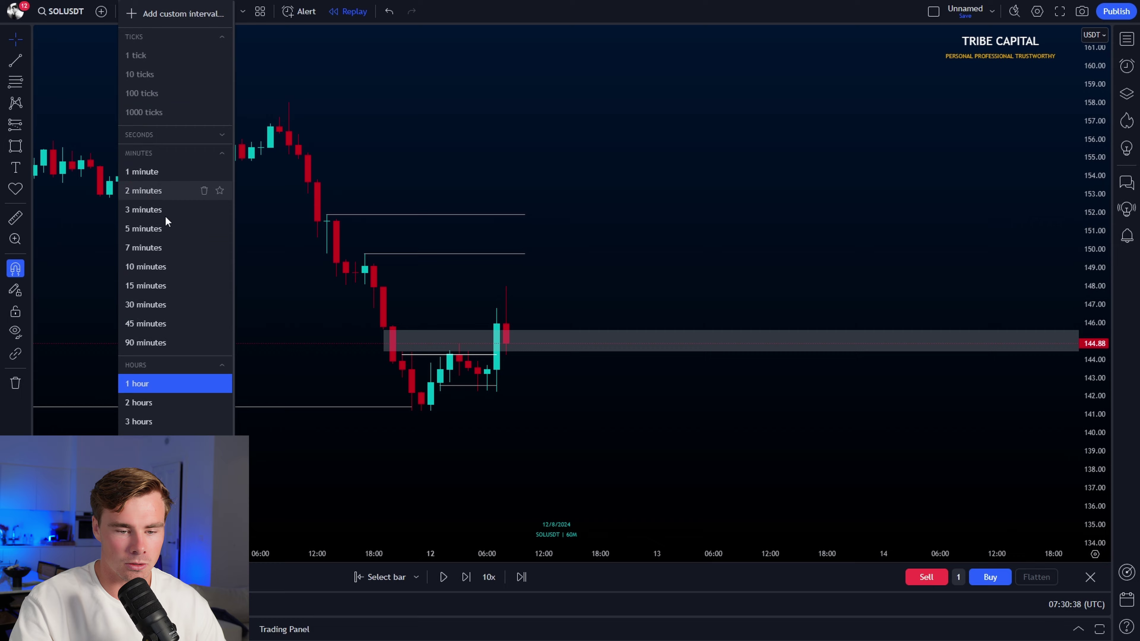
{"action": "left_click", "coordinate": [160, 280]}
{"action": "scroll", "coordinate": [902, 319], "scroll_direction": "down", "scroll_amount": 2}
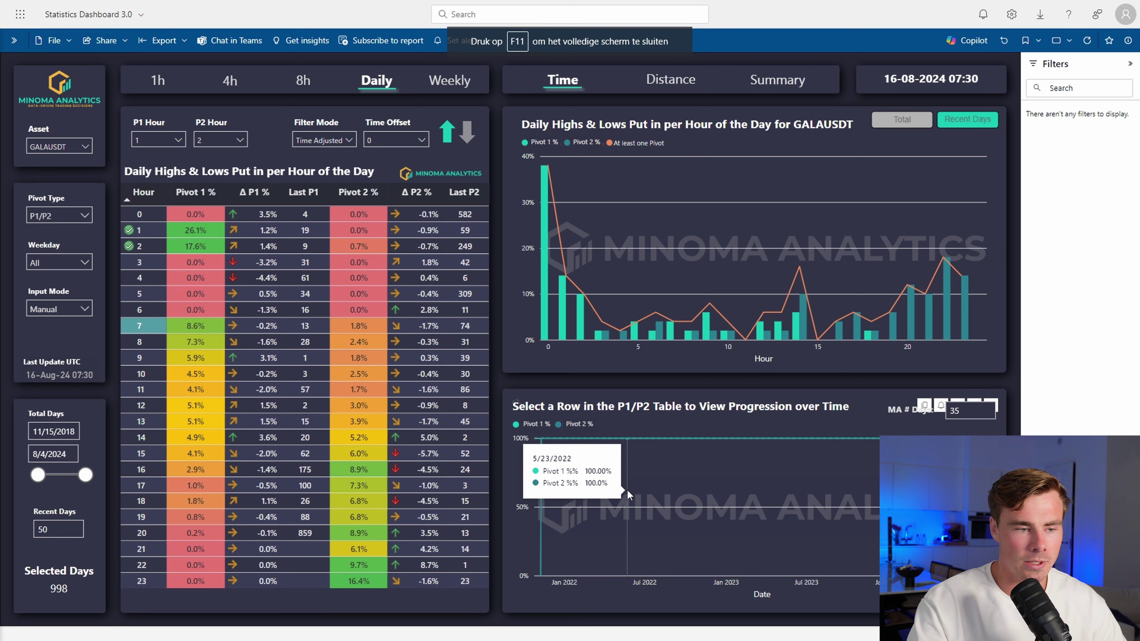
Scroll the dashboard's asset list, then exit full screen so the browser windows show.
{"action": "left_click", "coordinate": [62, 148]}
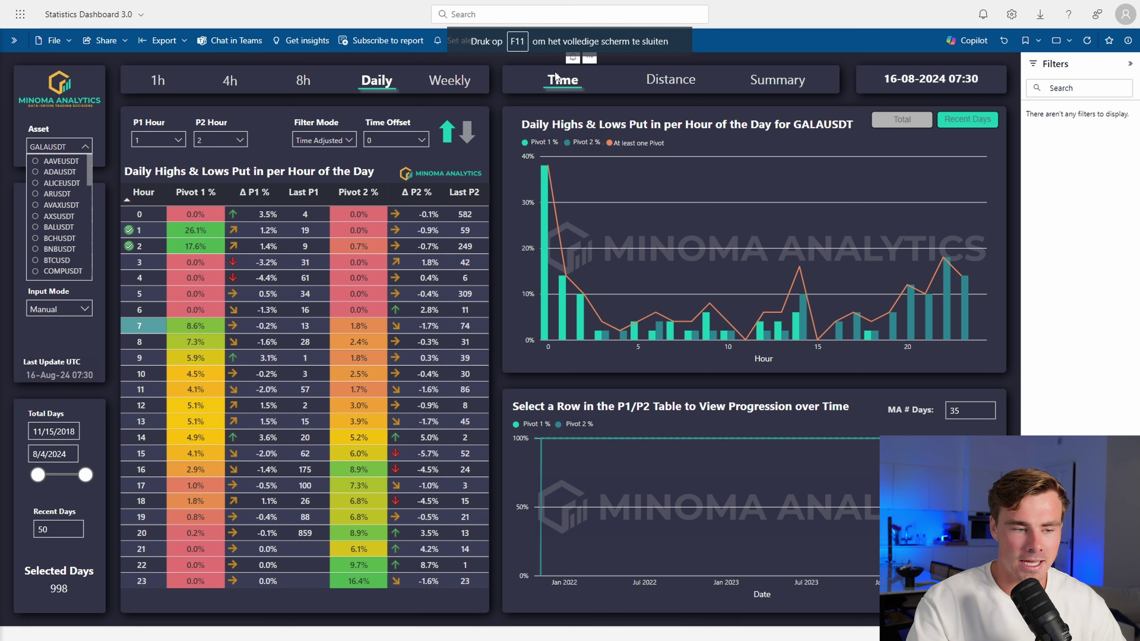
{"action": "scroll", "coordinate": [59, 238], "scroll_direction": "down", "scroll_amount": 10}
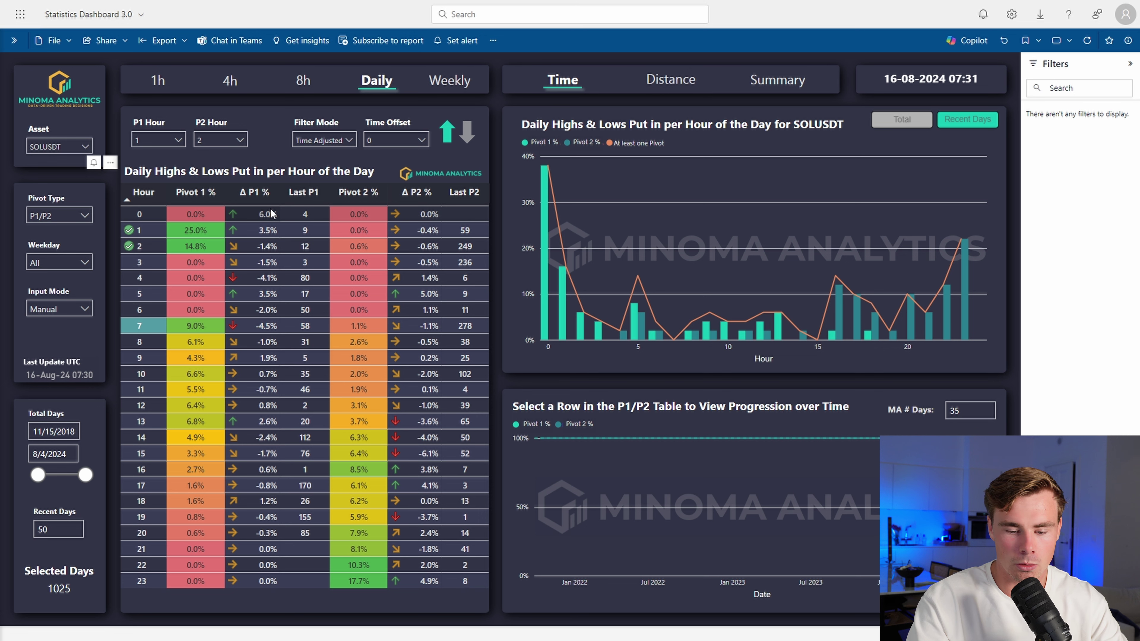
{"action": "key", "text": "F11"}
Switch to the SOLUSDT chart and draw a horizontal line at the 141.20 range low.
{"action": "mouse_move", "coordinate": [630, 629]}
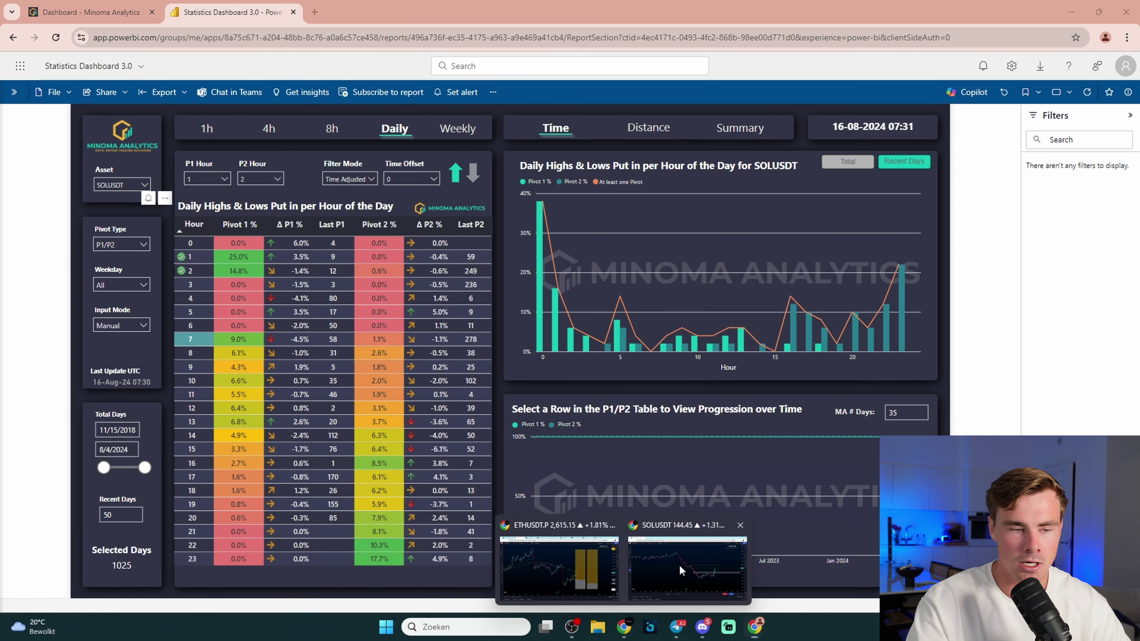
{"action": "left_click", "coordinate": [680, 570]}
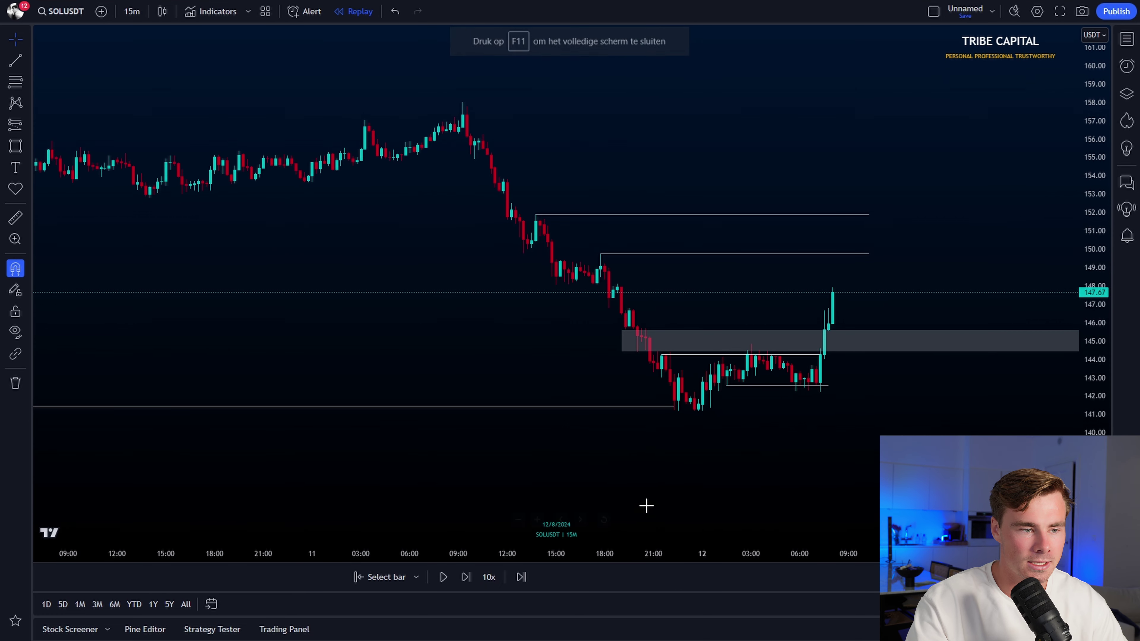
{"action": "left_click", "coordinate": [14, 62]}
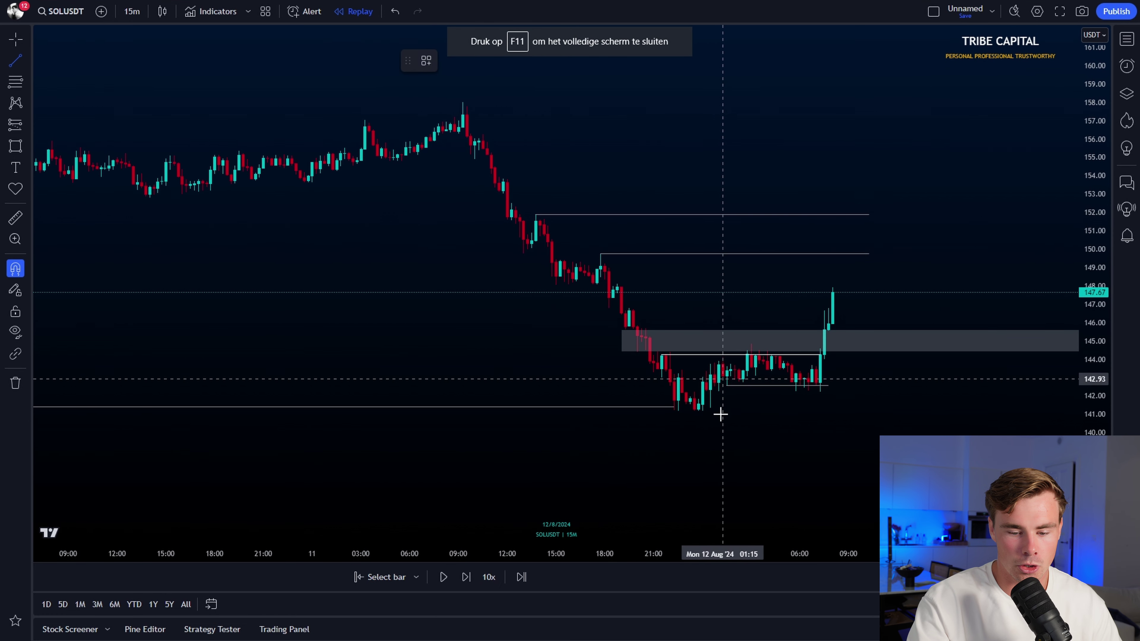
{"action": "left_click", "coordinate": [702, 421]}
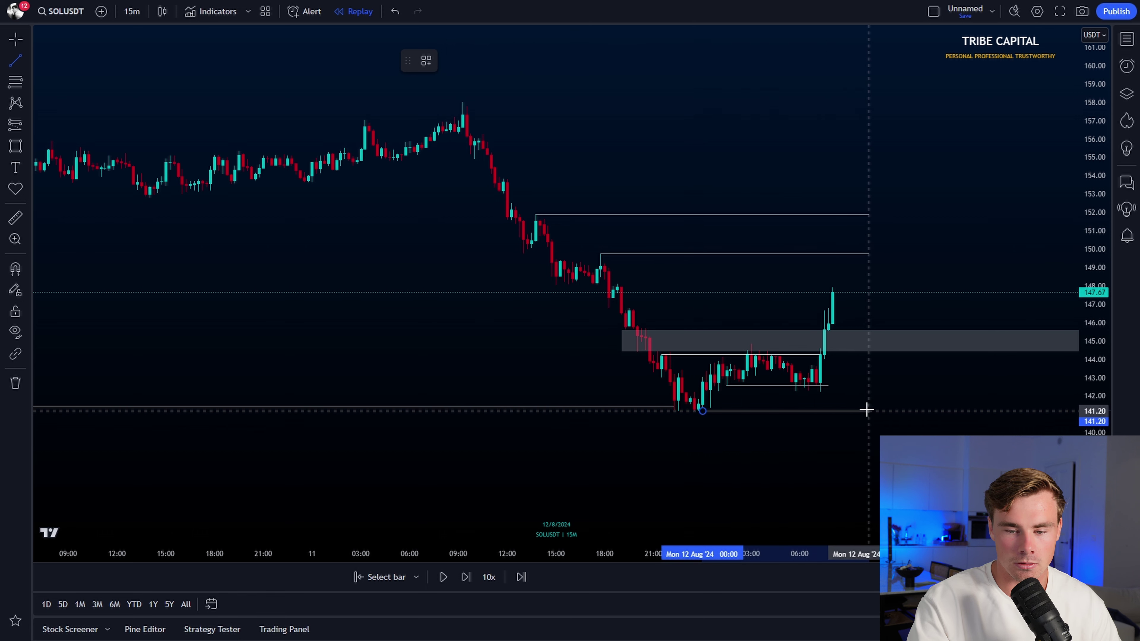
{"action": "left_click", "coordinate": [867, 410]}
{"action": "left_click", "coordinate": [866, 389]}
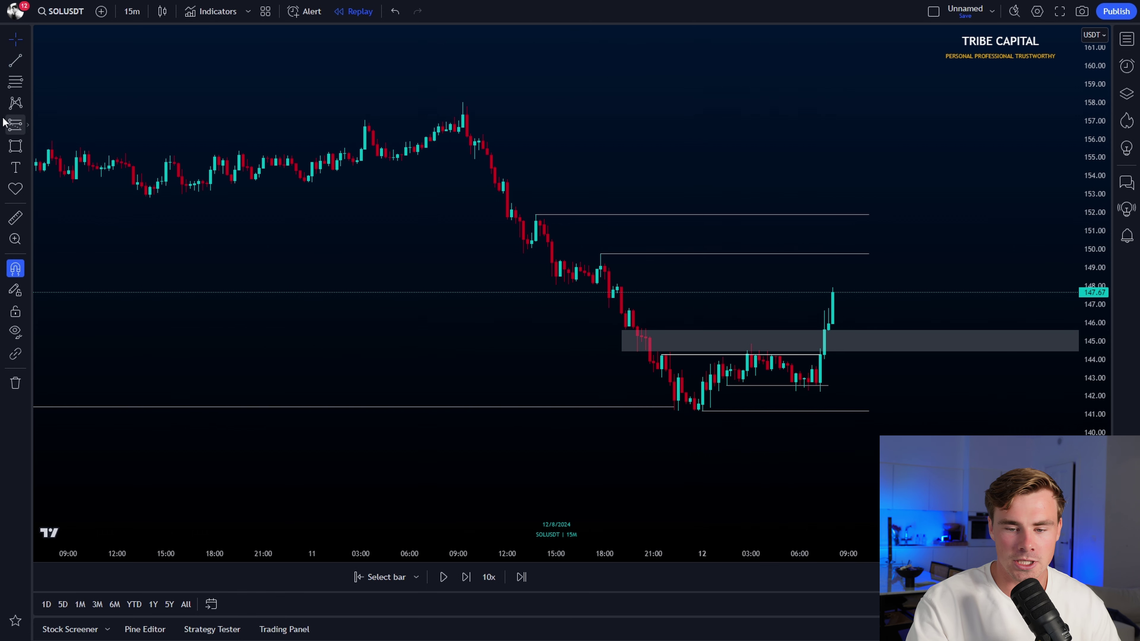
Draw a second line at the 147.93 latest-candle high and exit full screen.
{"action": "left_click", "coordinate": [13, 66]}
{"action": "left_click", "coordinate": [845, 278]}
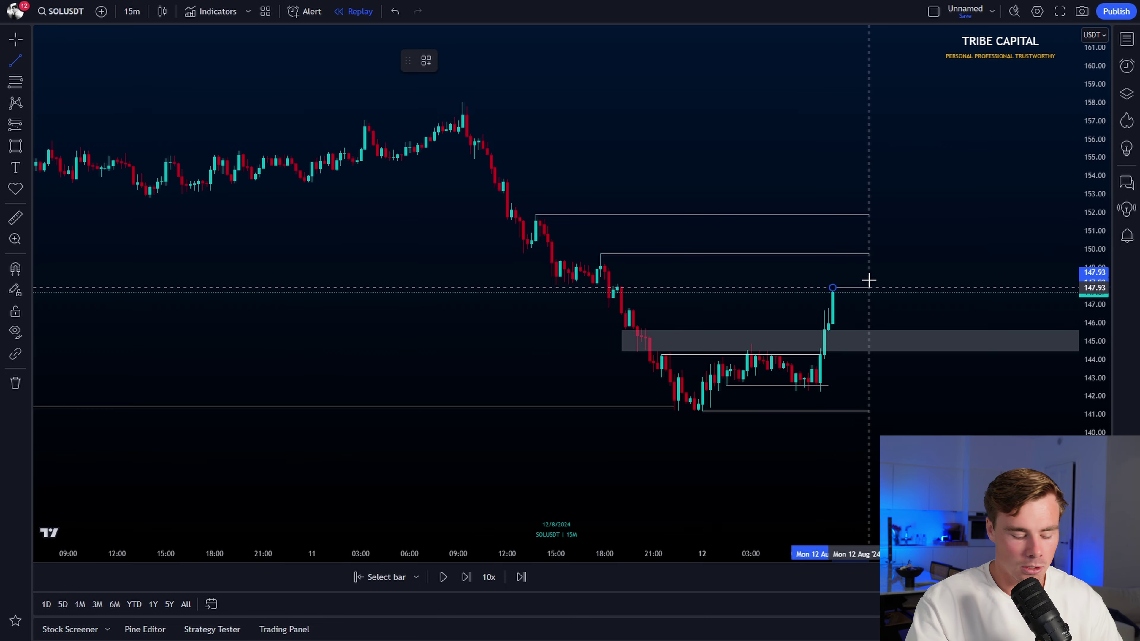
{"action": "left_click", "coordinate": [869, 280]}
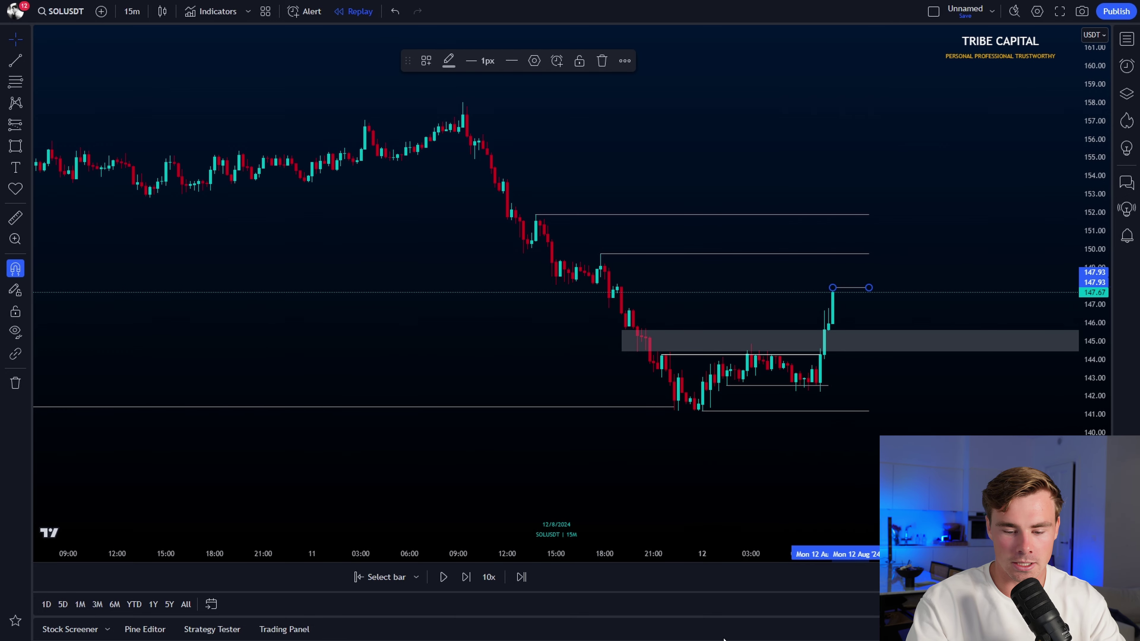
{"action": "key", "text": "F11"}
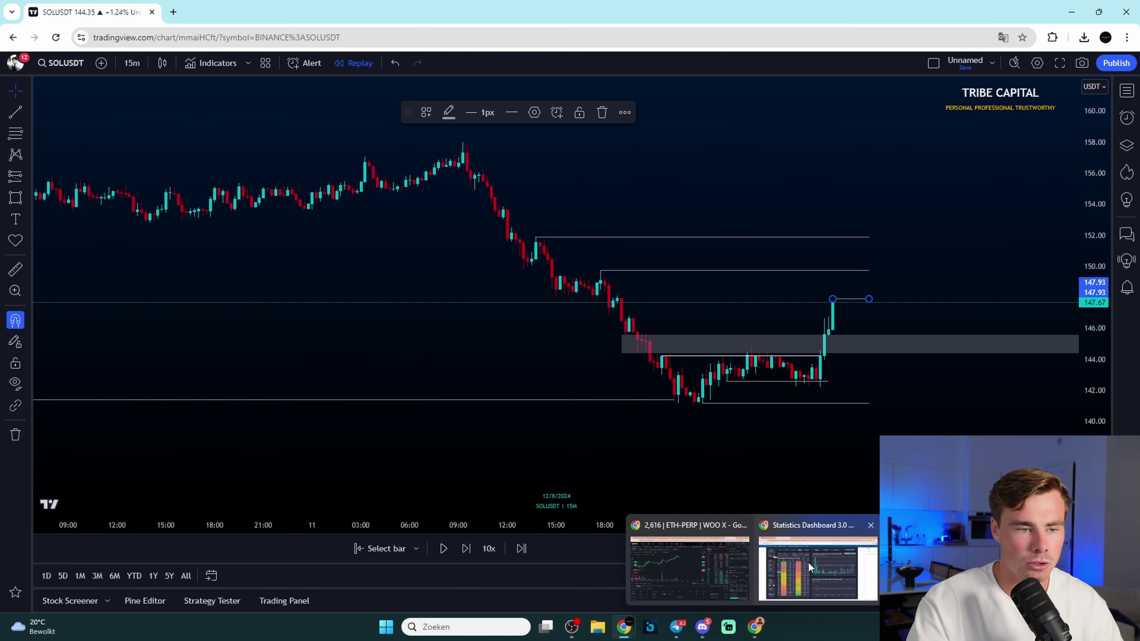
In the Statistics Dashboard, set P1 Hour to 0 and P2 Hour to 8.
{"action": "left_click", "coordinate": [817, 566]}
{"action": "left_click", "coordinate": [160, 142]}
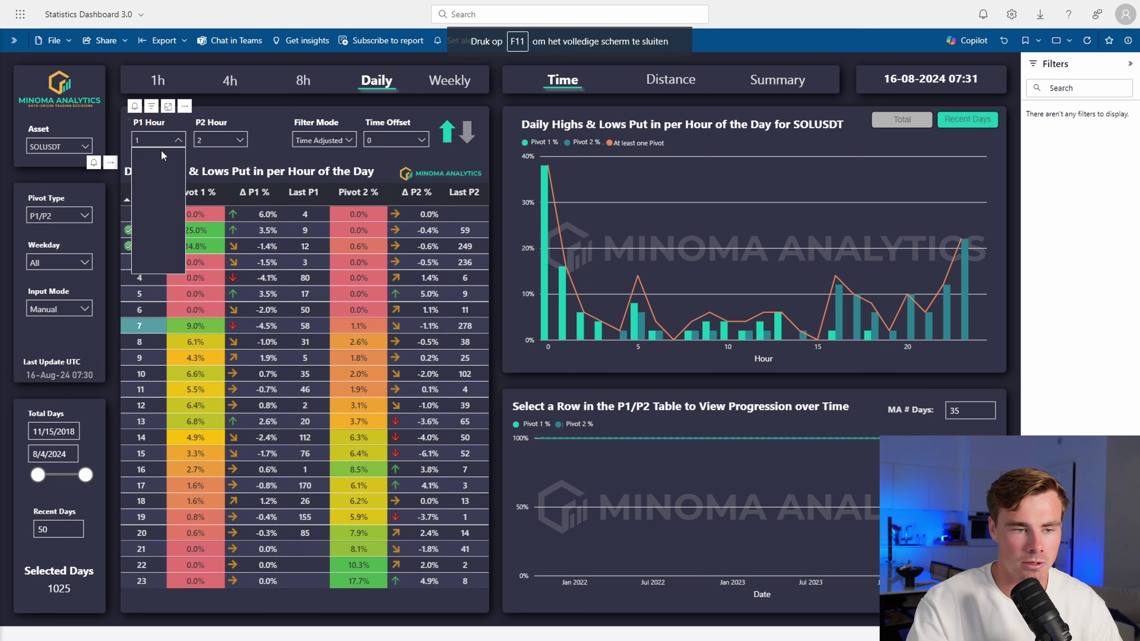
{"action": "left_click", "coordinate": [150, 155]}
{"action": "left_click", "coordinate": [221, 140]}
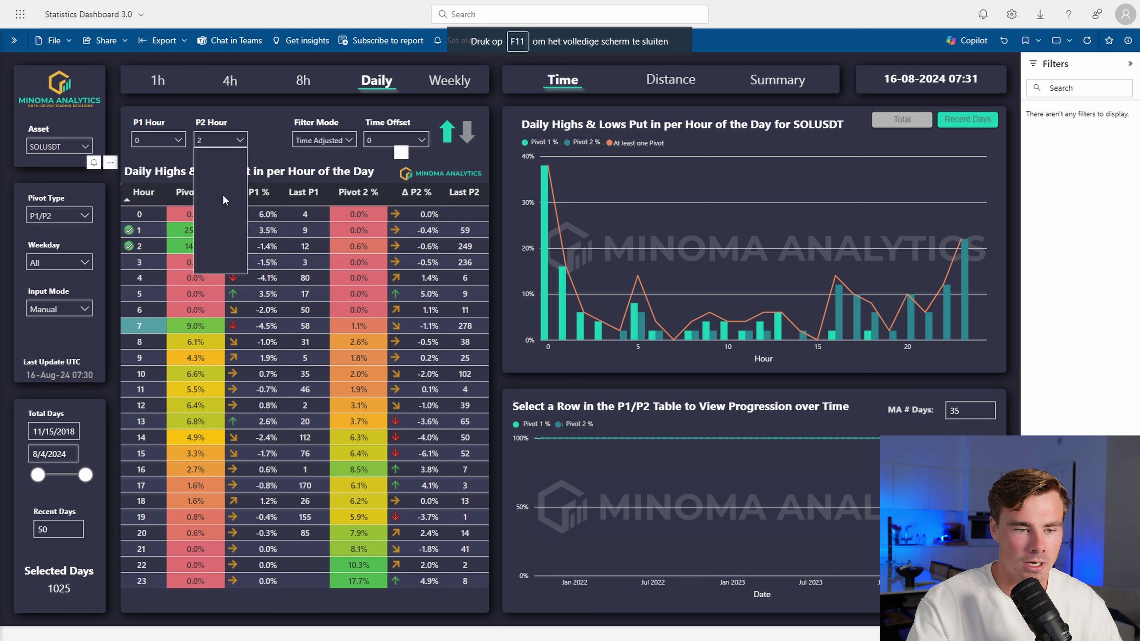
{"action": "left_click", "coordinate": [274, 130]}
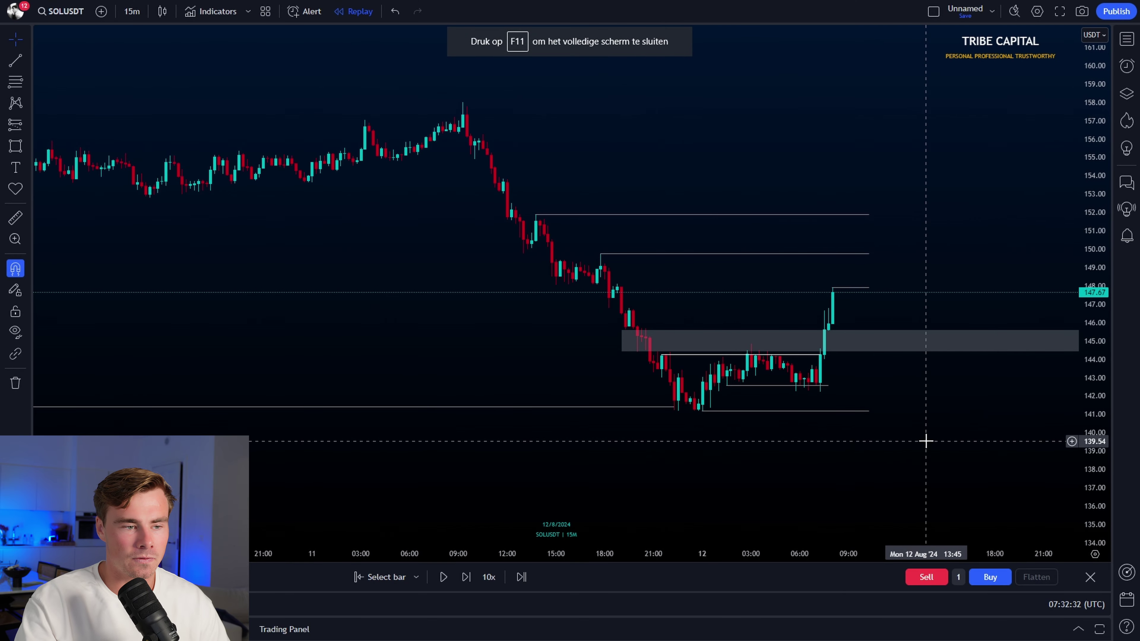
Draw a path dipping into the gray zone up to about 149.89, and extend the 141.20 line right.
{"action": "left_click", "coordinate": [27, 145]}
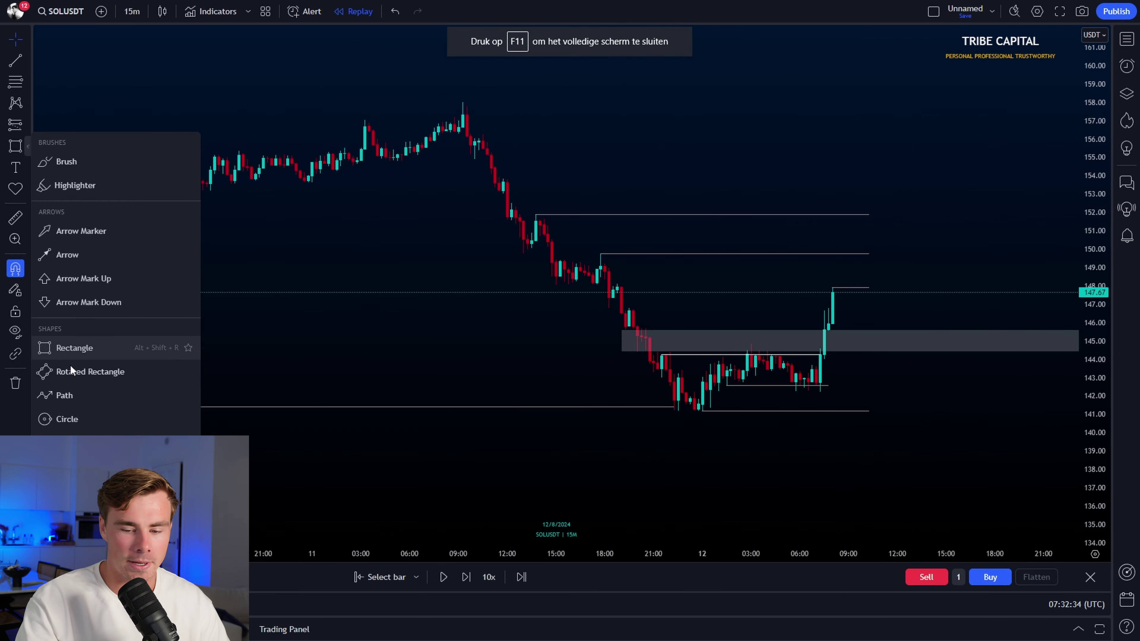
{"action": "left_click", "coordinate": [67, 395]}
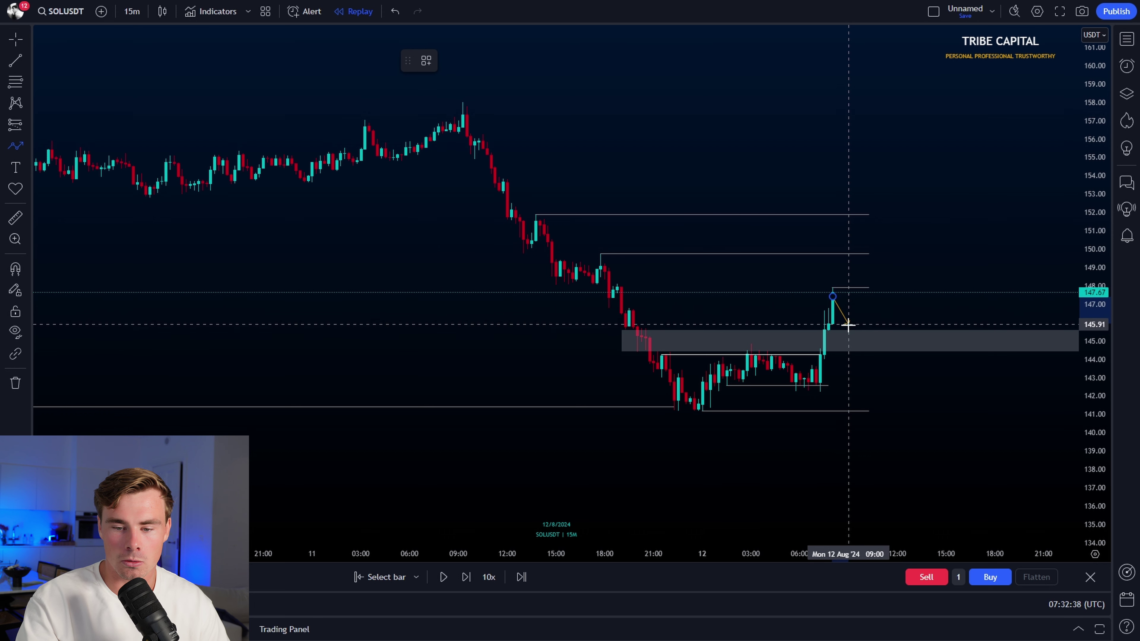
{"action": "left_click", "coordinate": [856, 340]}
{"action": "double_click", "coordinate": [893, 253]}
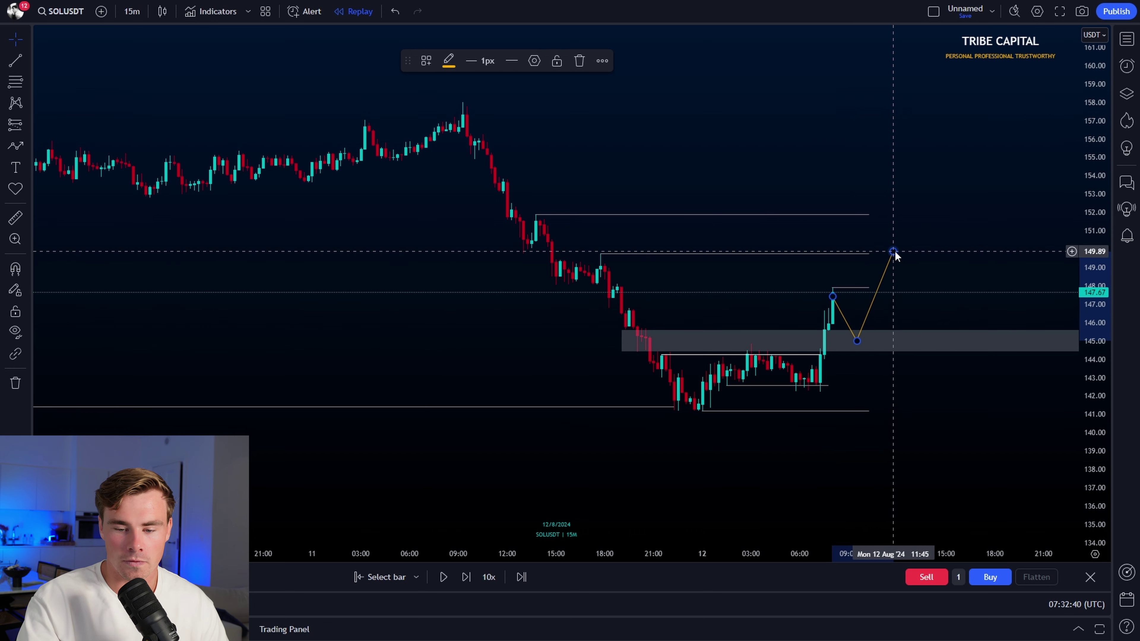
{"action": "left_click", "coordinate": [845, 403]}
{"action": "left_click_drag", "start_coordinate": [870, 411], "coordinate": [911, 412]}
{"action": "left_click", "coordinate": [931, 390]}
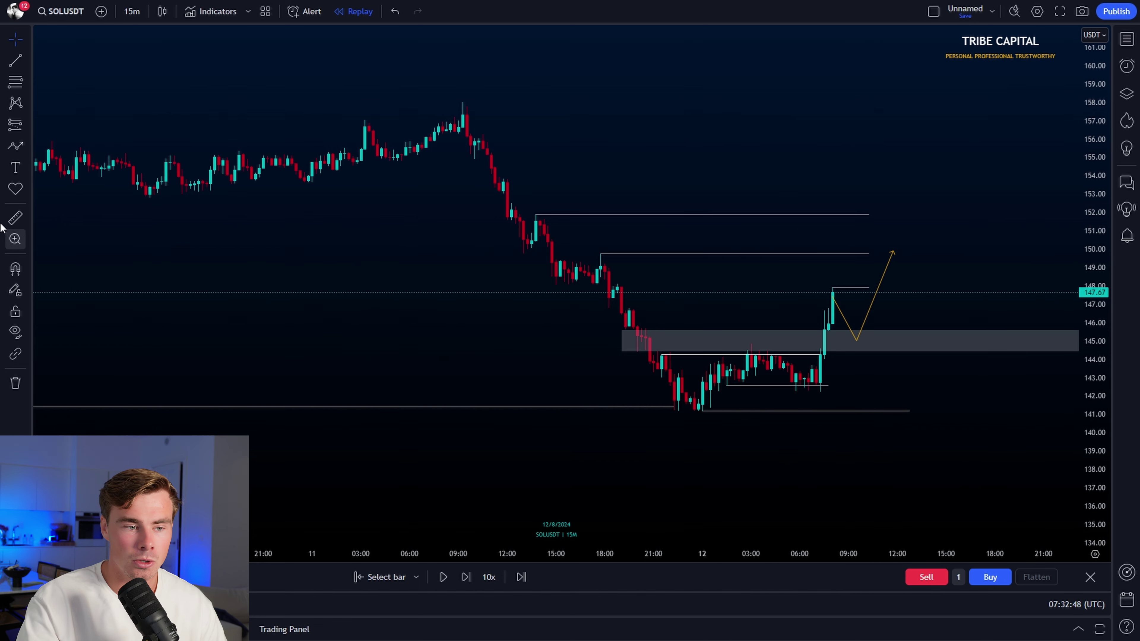
Try two freehand brush strokes, delete both, and select the Long Position tool.
{"action": "left_click", "coordinate": [20, 145]}
{"action": "left_click", "coordinate": [45, 157]}
{"action": "mouse_move", "coordinate": [864, 272]}
{"action": "left_mouse_down"}
{"action": "mouse_move", "coordinate": [912, 239]}
{"action": "mouse_move", "coordinate": [906, 229]}
{"action": "mouse_move", "coordinate": [868, 353]}
{"action": "mouse_move", "coordinate": [882, 212]}
{"action": "left_mouse_up"}
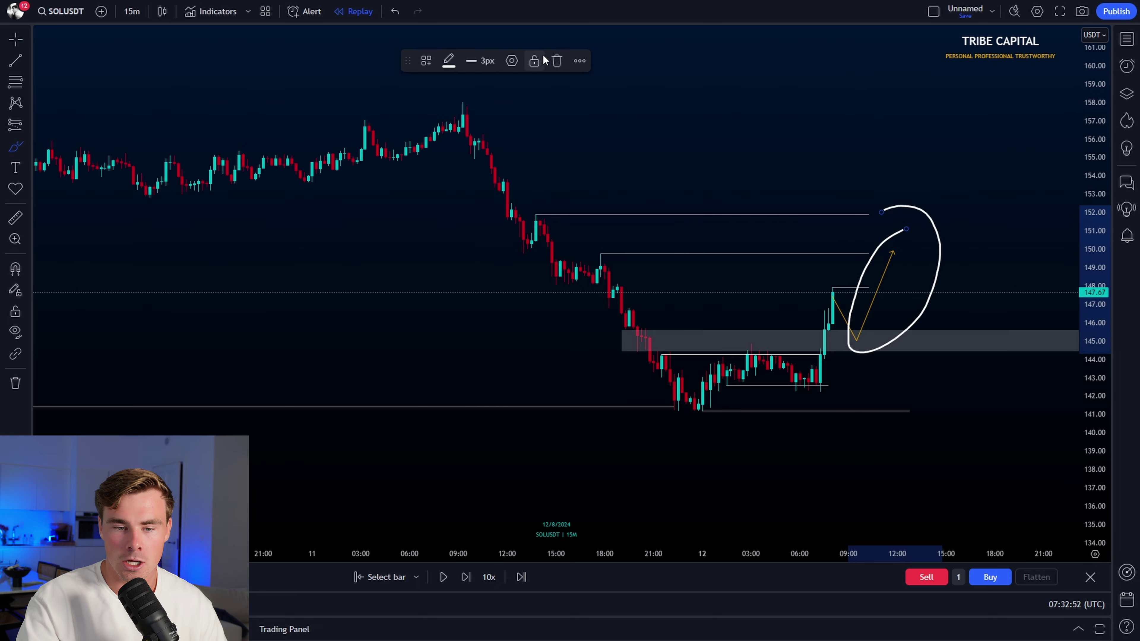
{"action": "left_click", "coordinate": [557, 60]}
{"action": "left_click_drag", "start_coordinate": [535, 201], "coordinate": [962, 206]}
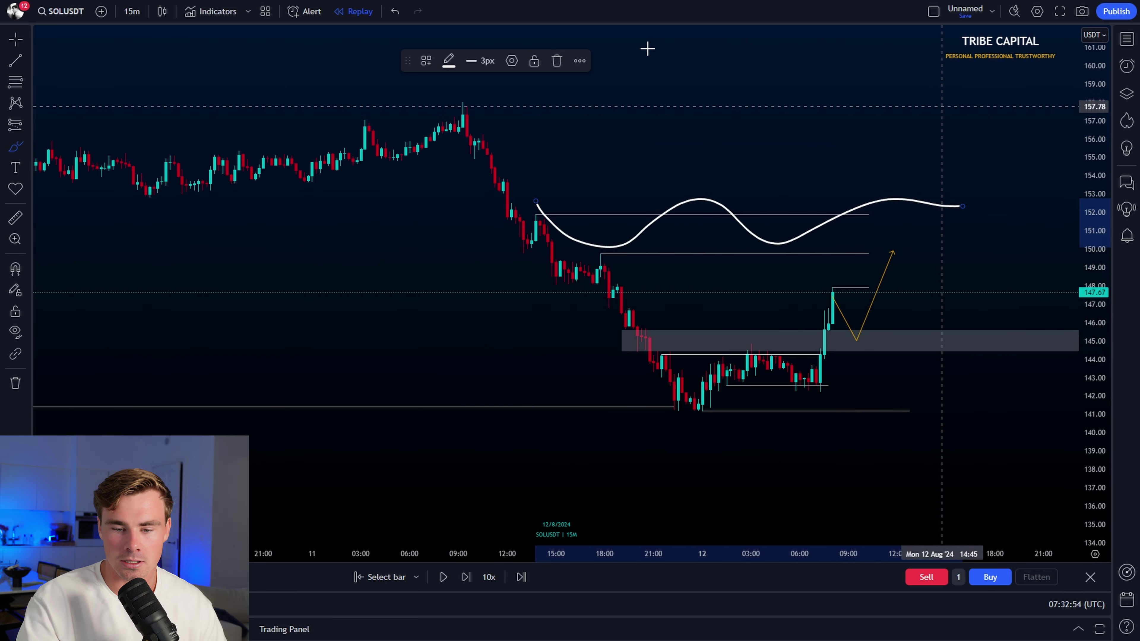
{"action": "left_click", "coordinate": [556, 61]}
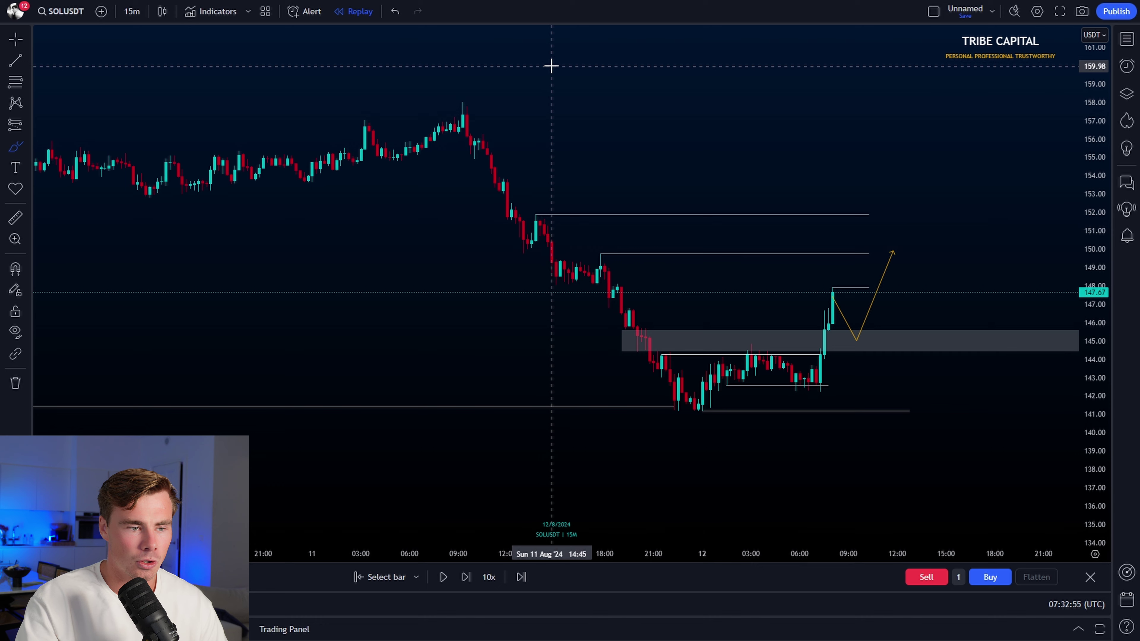
{"action": "left_click", "coordinate": [27, 132]}
{"action": "left_click", "coordinate": [89, 143]}
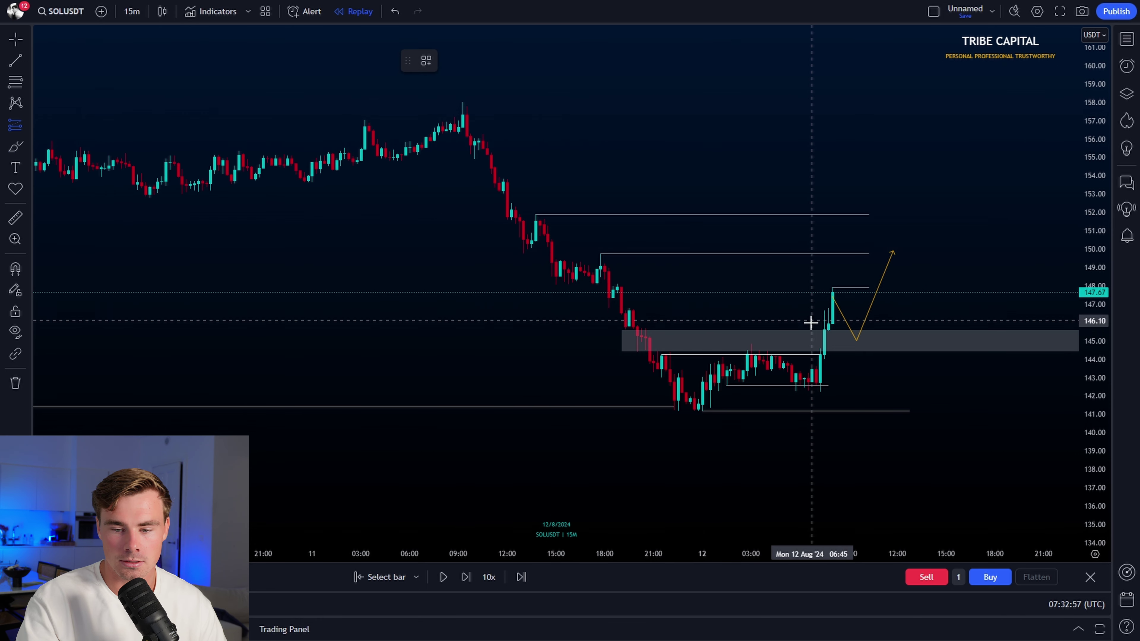
Place a long position at 145.55 with stop at 141.16, and draw a strong-magnet line at the candle low.
{"action": "left_click", "coordinate": [843, 330]}
{"action": "left_click_drag", "start_coordinate": [845, 389], "coordinate": [849, 411]}
{"action": "left_click", "coordinate": [15, 61]}
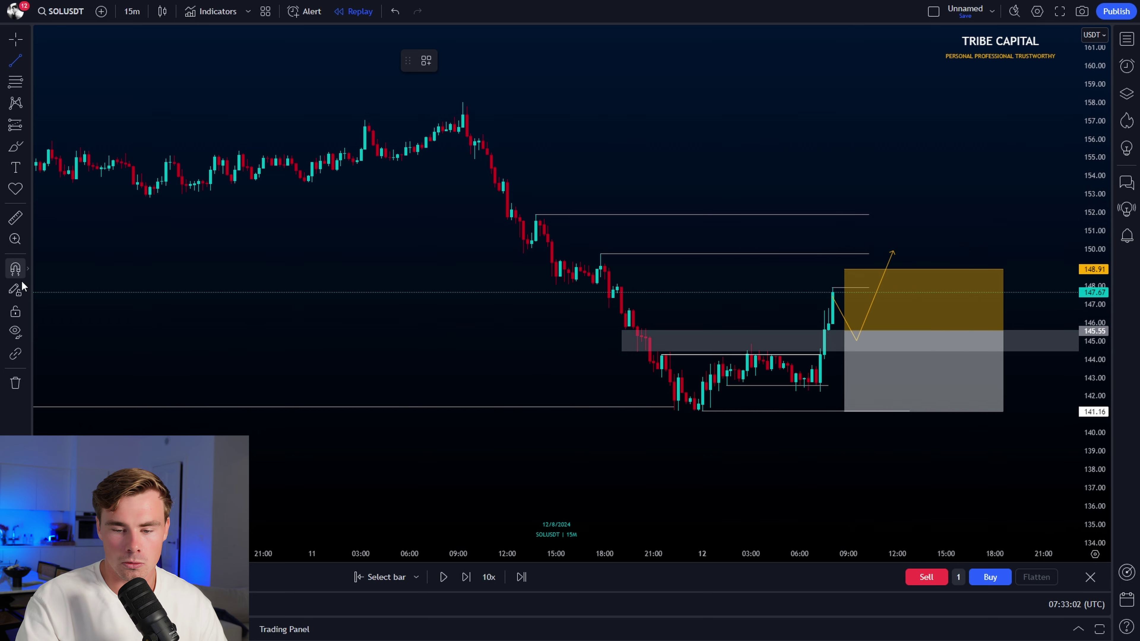
{"action": "left_click", "coordinate": [27, 269]}
{"action": "left_click", "coordinate": [67, 294]}
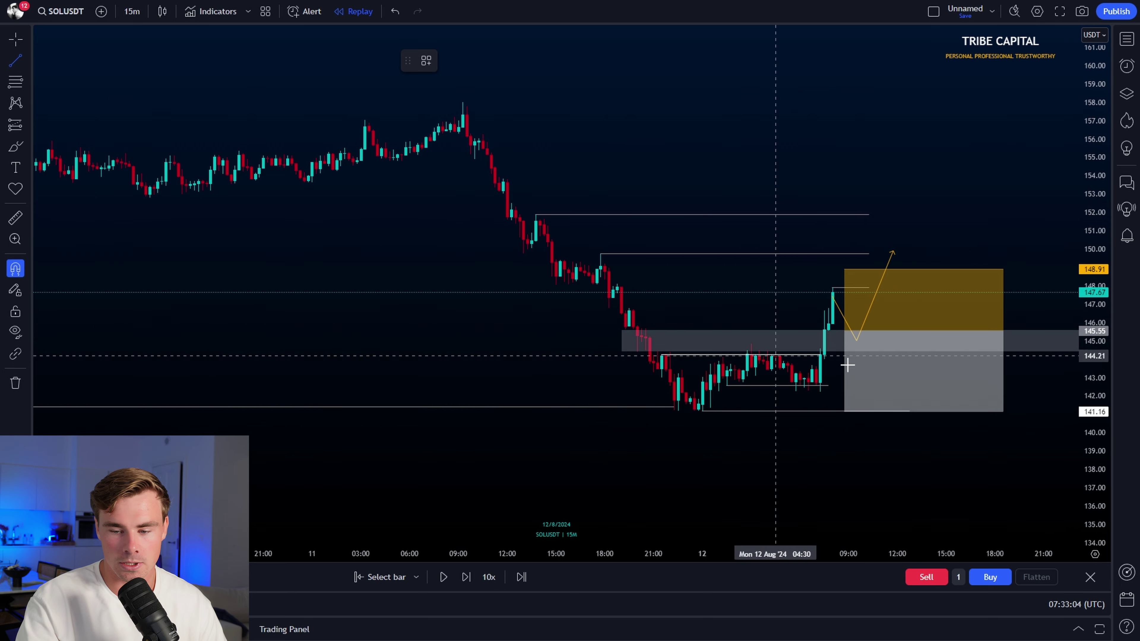
{"action": "left_click", "coordinate": [819, 399]}
{"action": "left_click", "coordinate": [1022, 379], "text": "shift"}
Raise the long position's target to 158.01 and play the replay forward a few candles.
{"action": "left_click_drag", "start_coordinate": [1006, 370], "coordinate": [599, 358]}
{"action": "scroll", "coordinate": [817, 217], "scroll_direction": "down", "scroll_amount": 4}
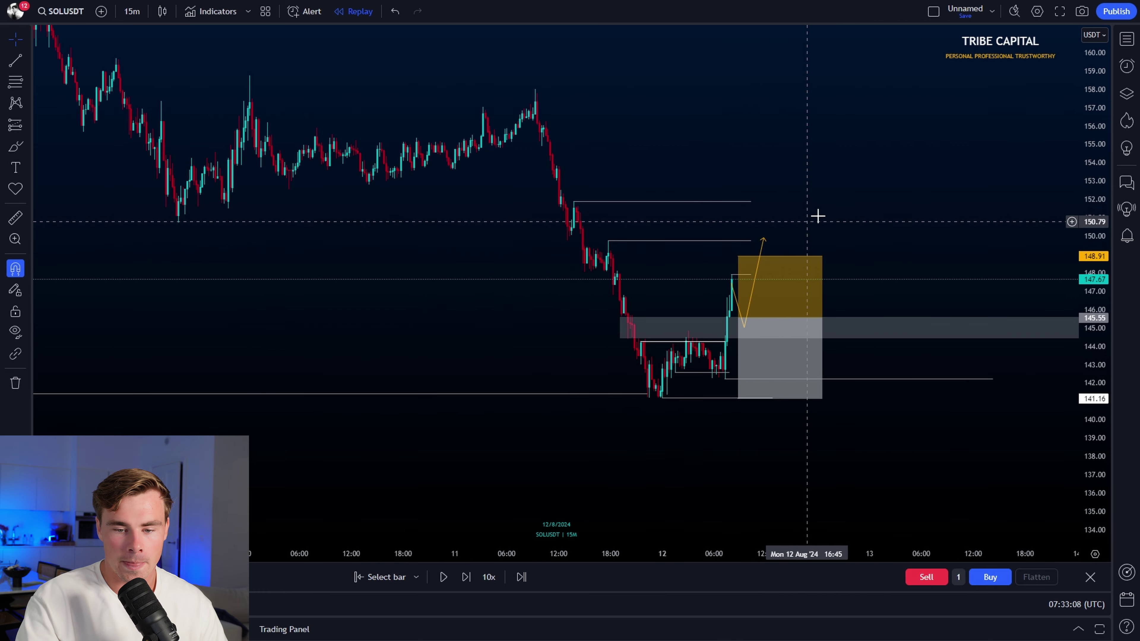
{"action": "left_click_drag", "start_coordinate": [756, 314], "coordinate": [756, 148]}
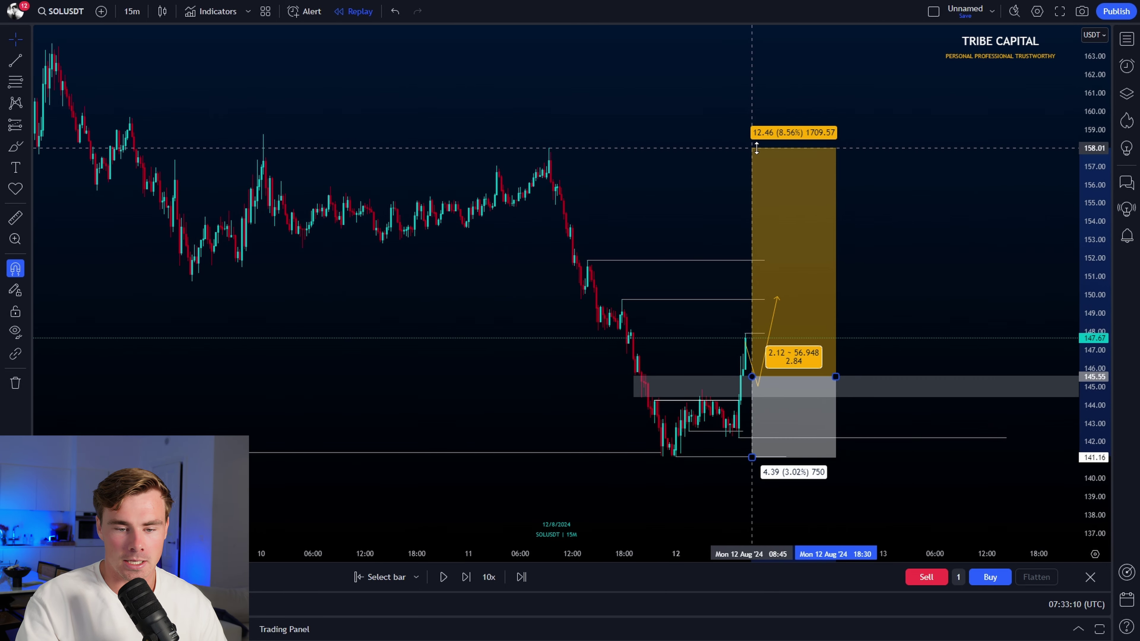
{"action": "scroll", "coordinate": [684, 170], "scroll_direction": "up", "scroll_amount": 3}
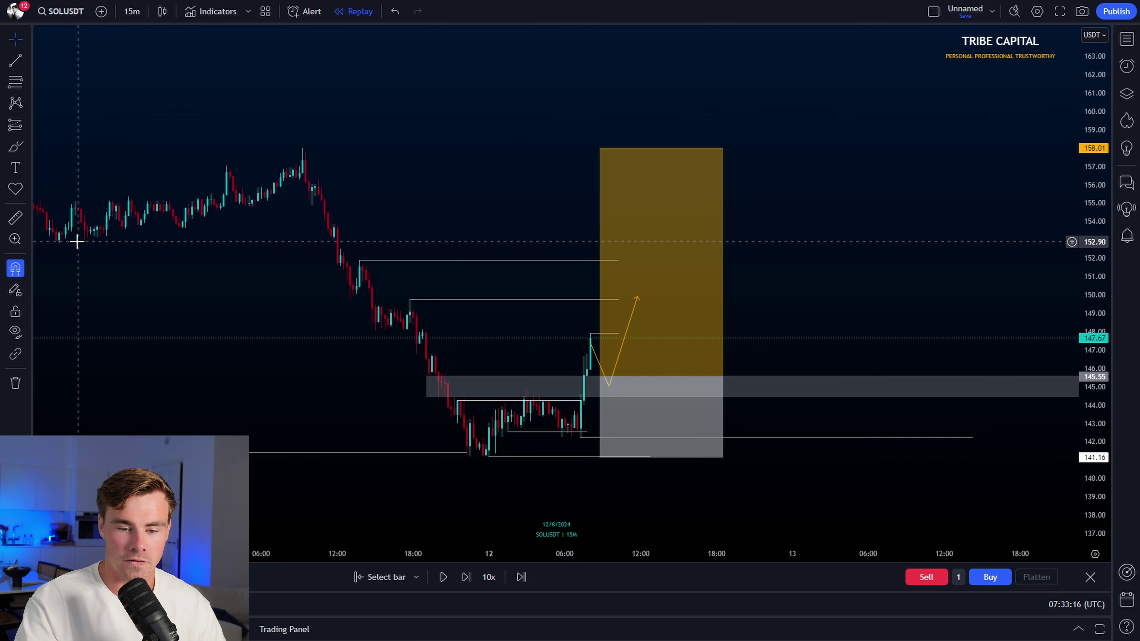
{"action": "left_click", "coordinate": [439, 577]}
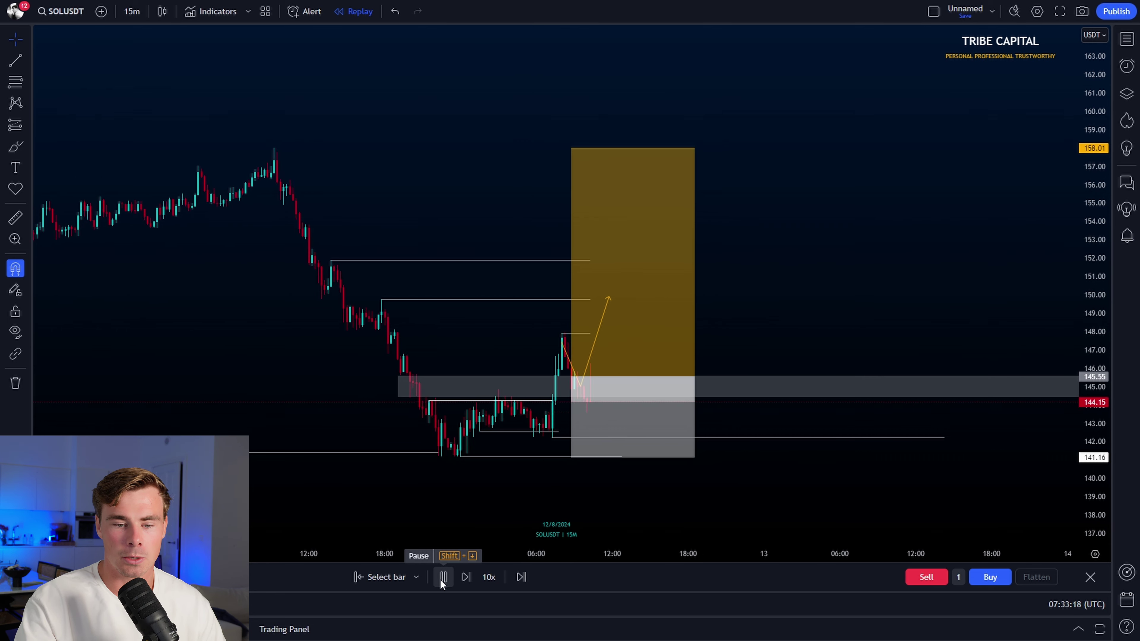